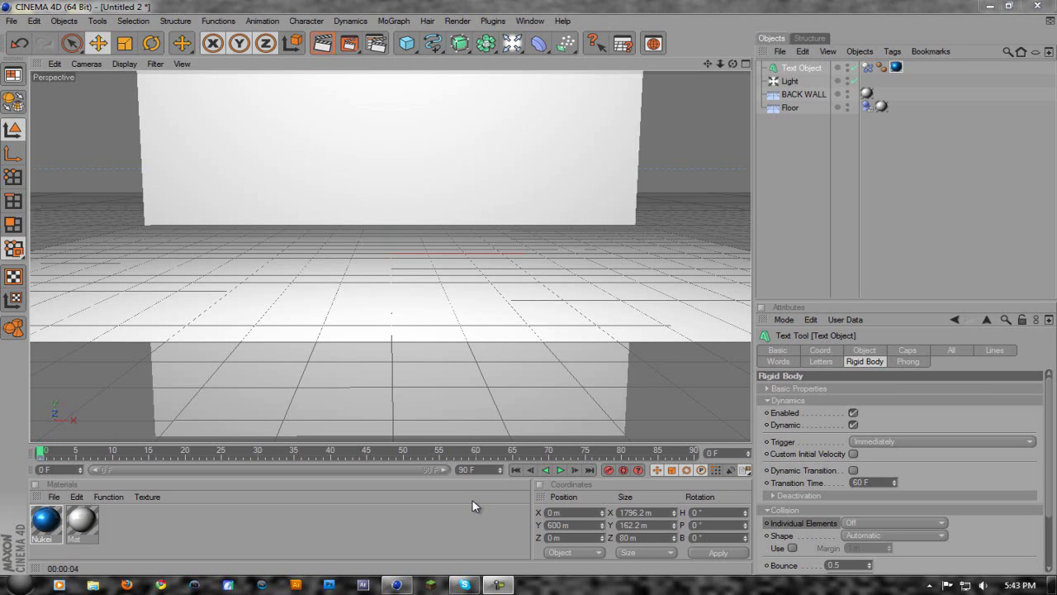
Play the DROP IN INTRO drop animation, stop it, and rewind the playhead to frame 0.
left_click(561, 470)
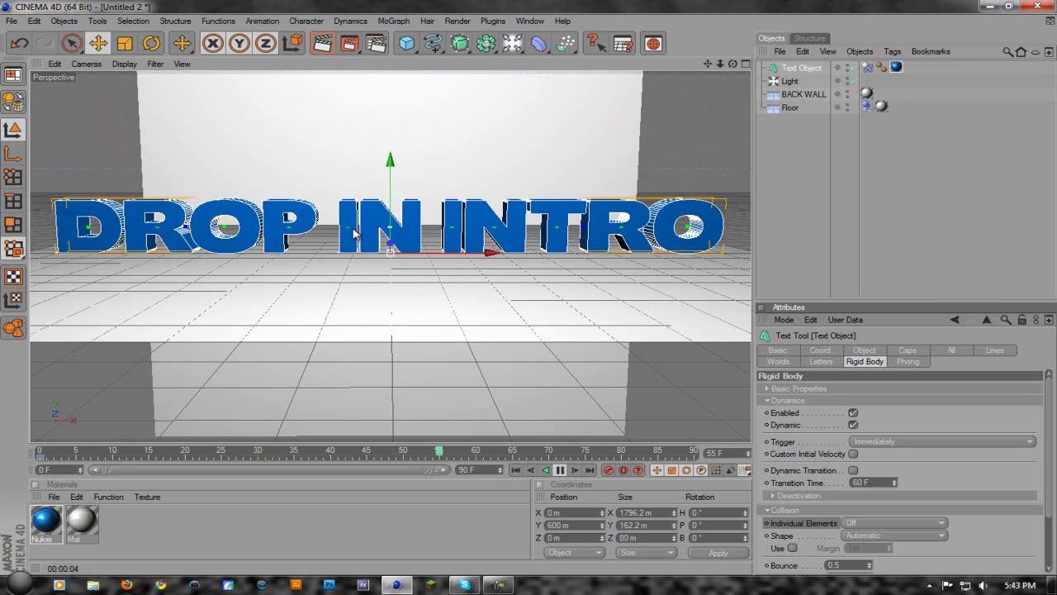
left_click(560, 469)
left_click_drag(668, 454, 40, 453)
Start a new empty scene and add two Floor objects.
left_click(11, 21)
left_click(25, 35)
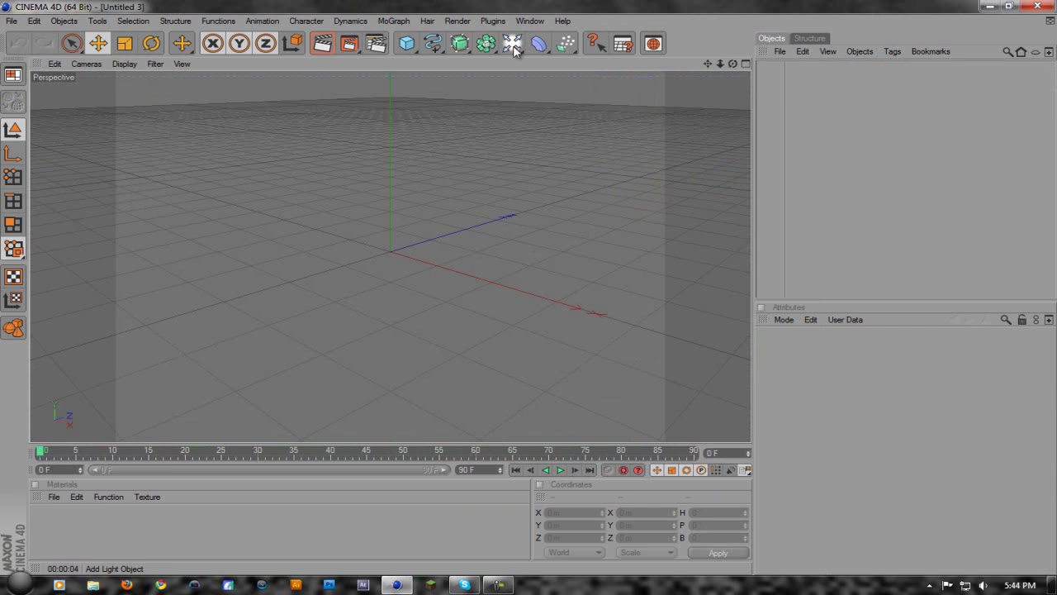
left_click_drag(514, 50, 634, 100)
left_click_drag(514, 46, 637, 102)
Rotate Floor.1 to stand upright at 90° pitch, undoing the stray tilt.
left_click(152, 44)
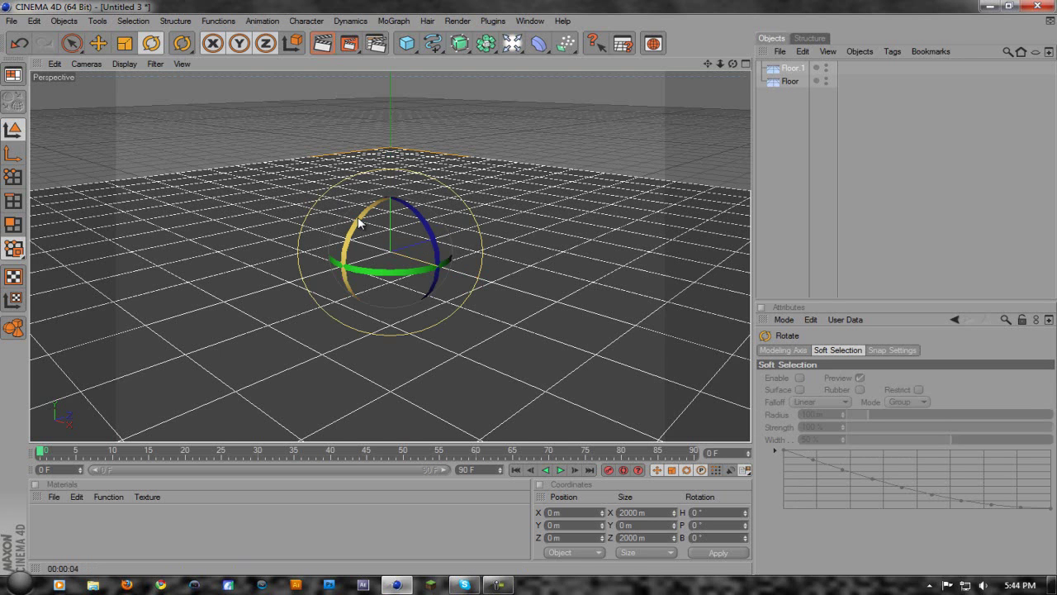
left_click_drag(358, 221, 363, 295)
key("ctrl+z")
left_click(98, 44)
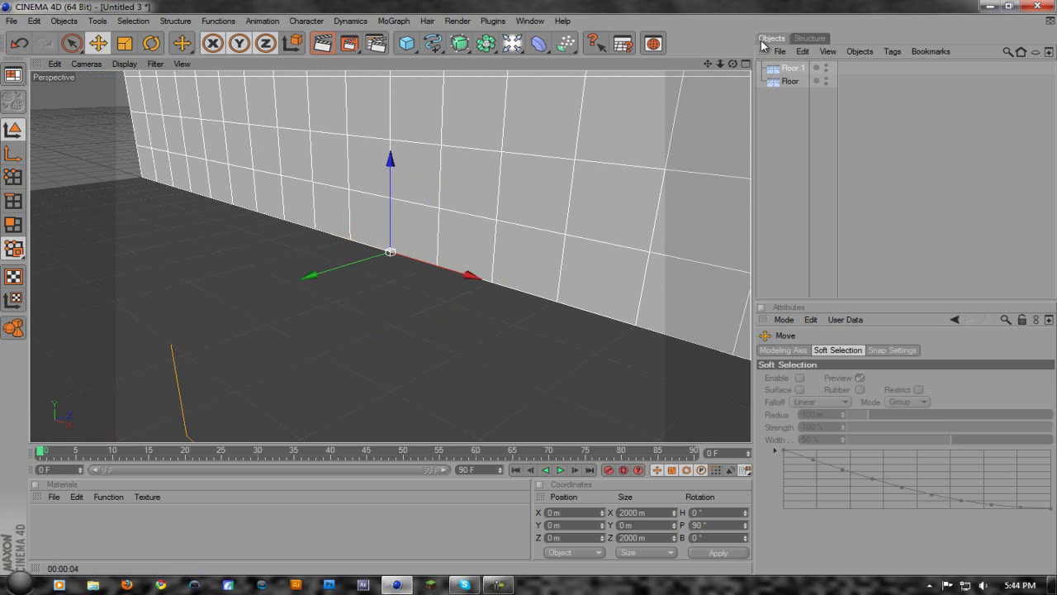
Rename Floor.1 to 'BACK WALL'.
left_click(791, 68)
left_click(882, 378)
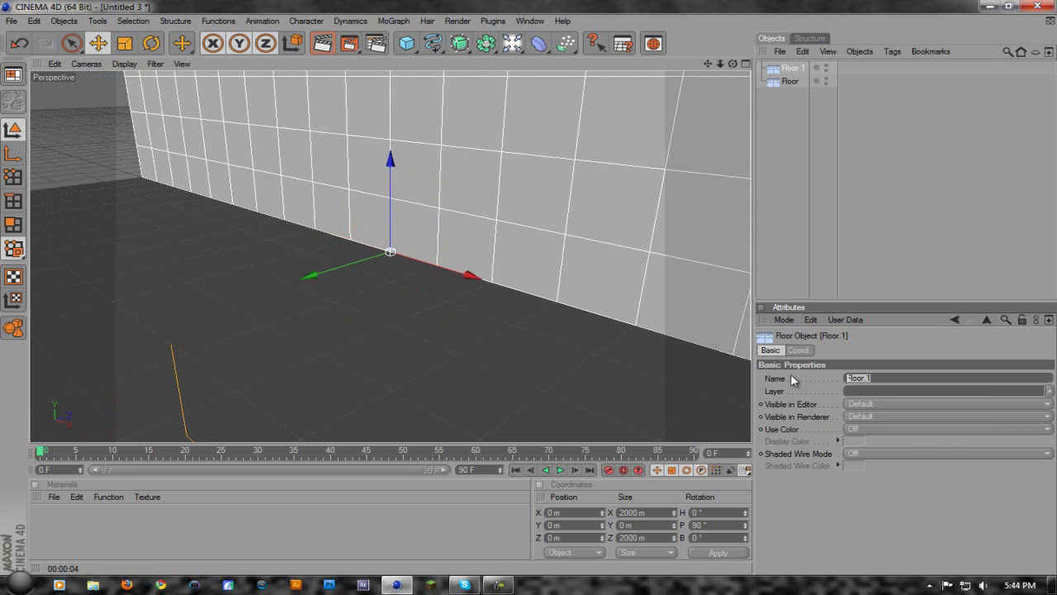
type("BACK WALL")
key("Return")
Move BACK WALL to Z 1000 m, then frame the floor from a lower angle.
left_click(799, 350)
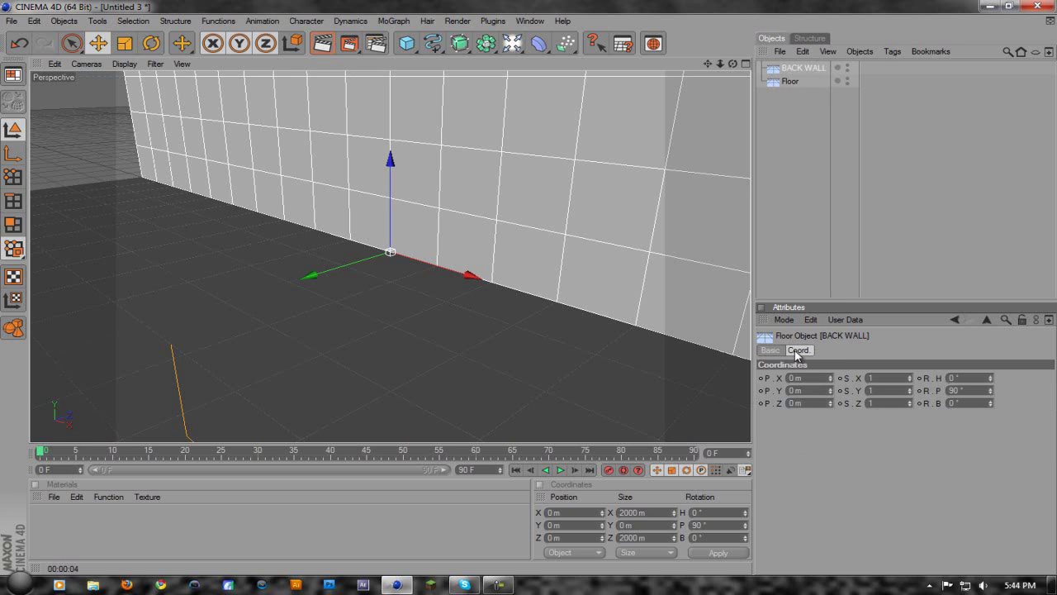
left_click_drag(815, 403, 779, 405)
type("0000")
key("Return")
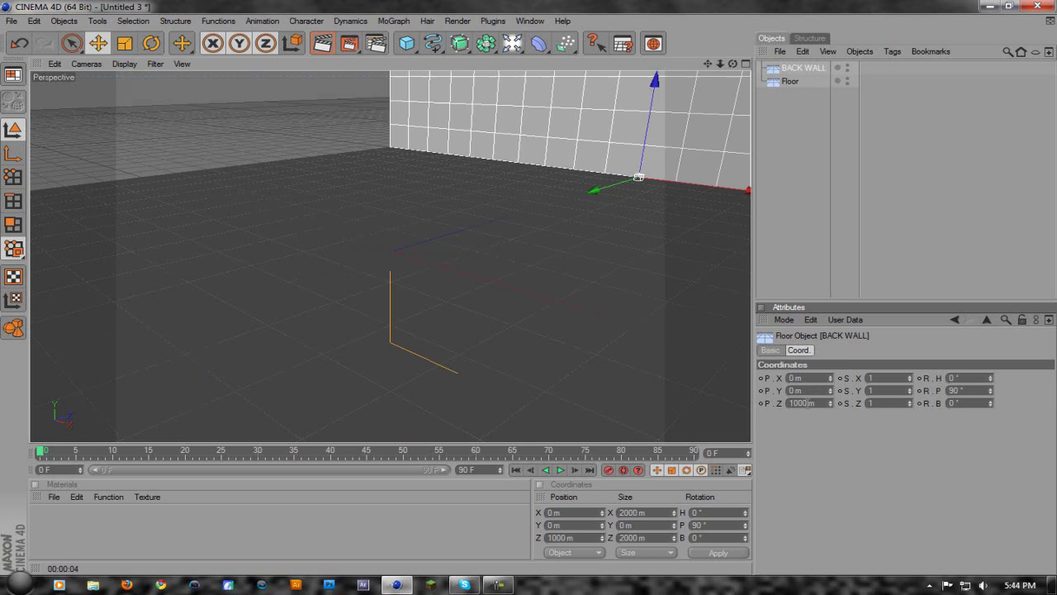
left_click(792, 81)
key("o")
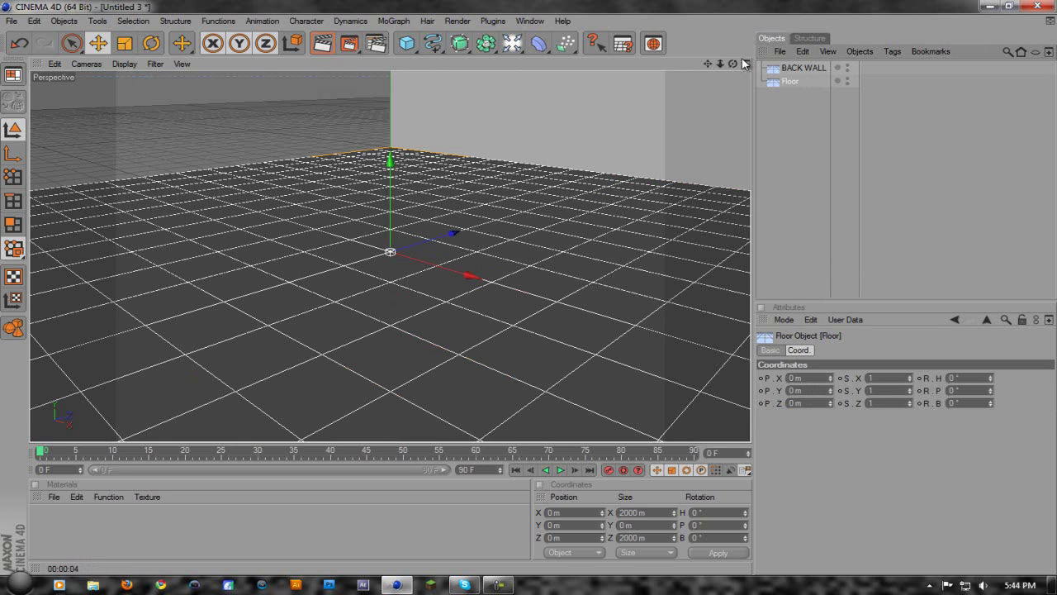
left_click_drag(732, 64, 528, 286)
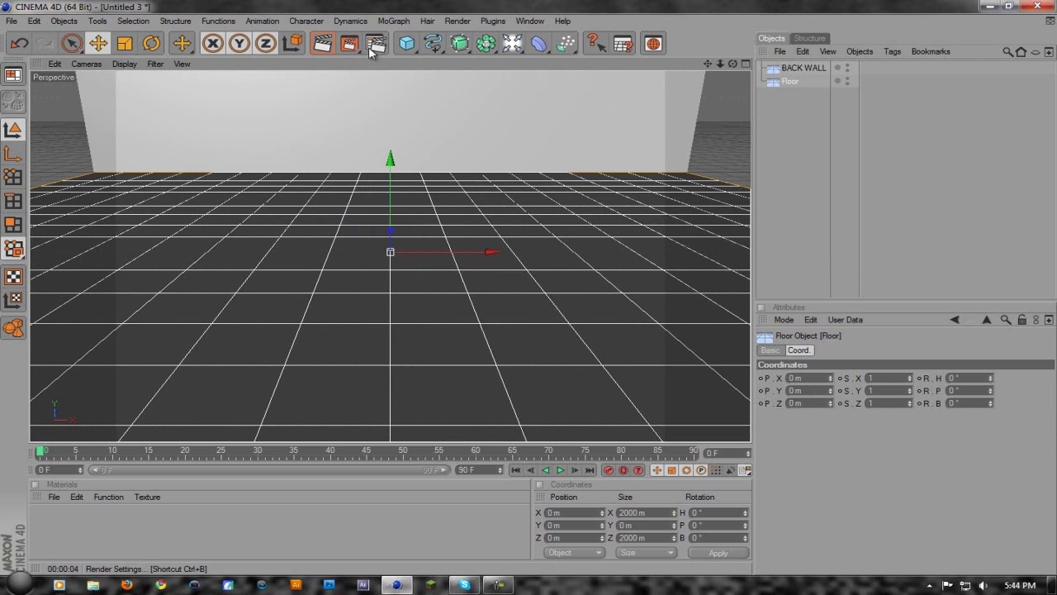
Set the render output preset to HDV/HDTV 720 29.97 and render a test preview.
left_click(624, 43)
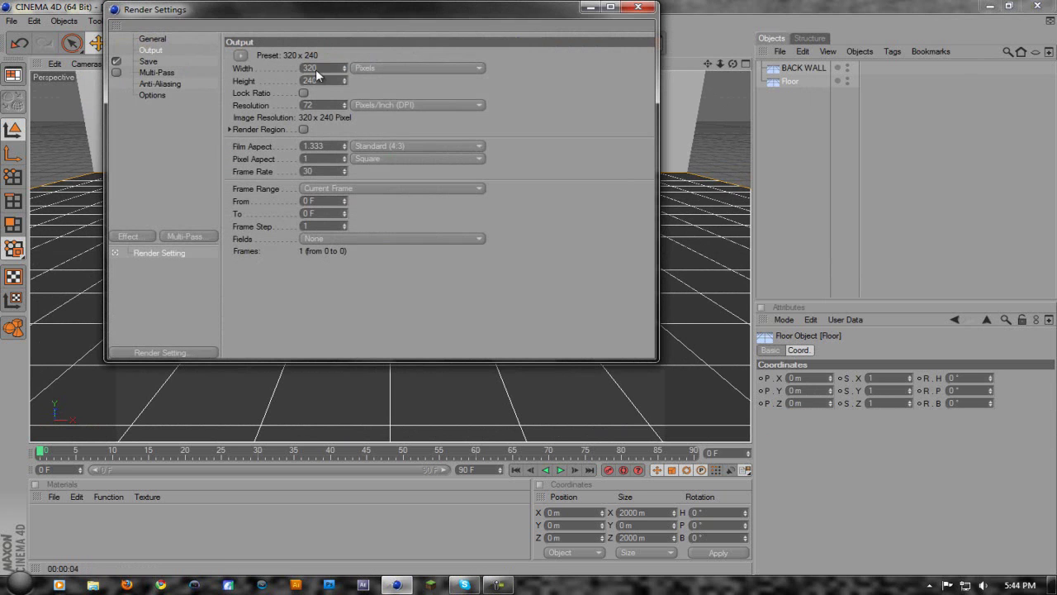
left_click(240, 54)
mouse_move(269, 95)
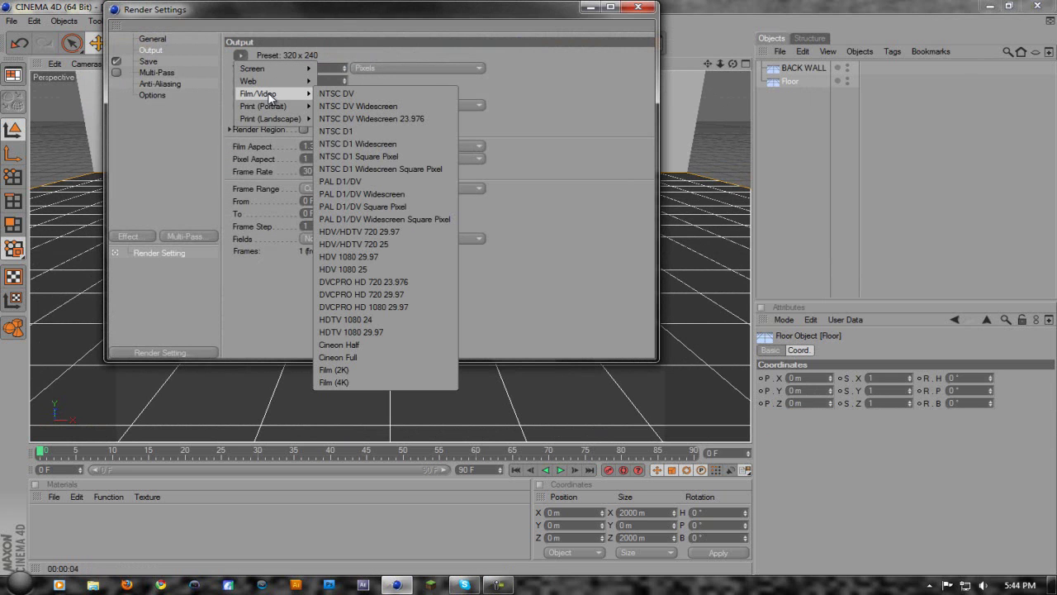
left_click(395, 233)
left_click(641, 6)
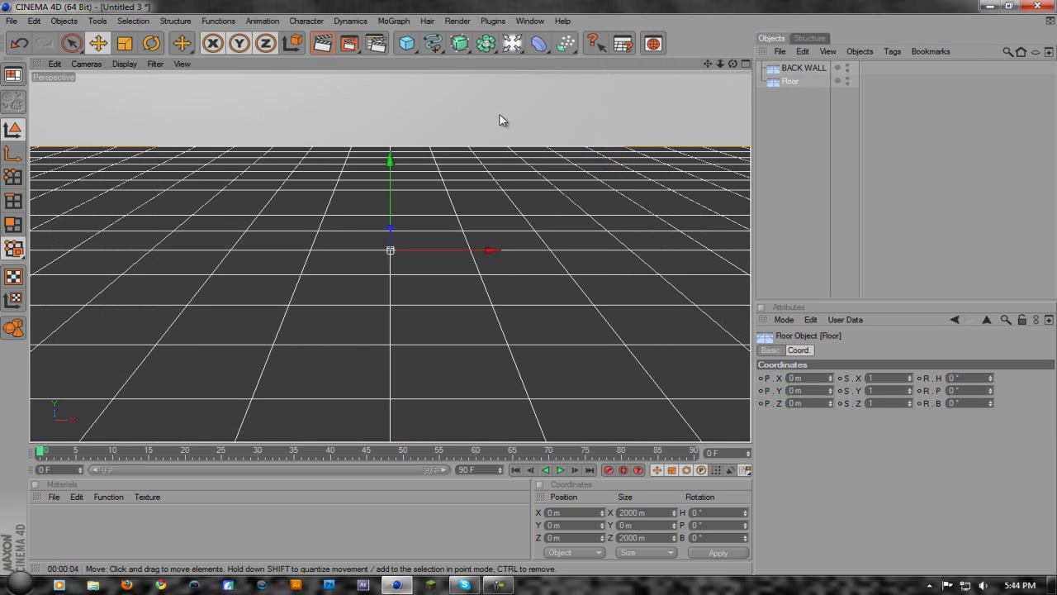
left_click_drag(732, 67, 529, 287)
left_click(322, 43)
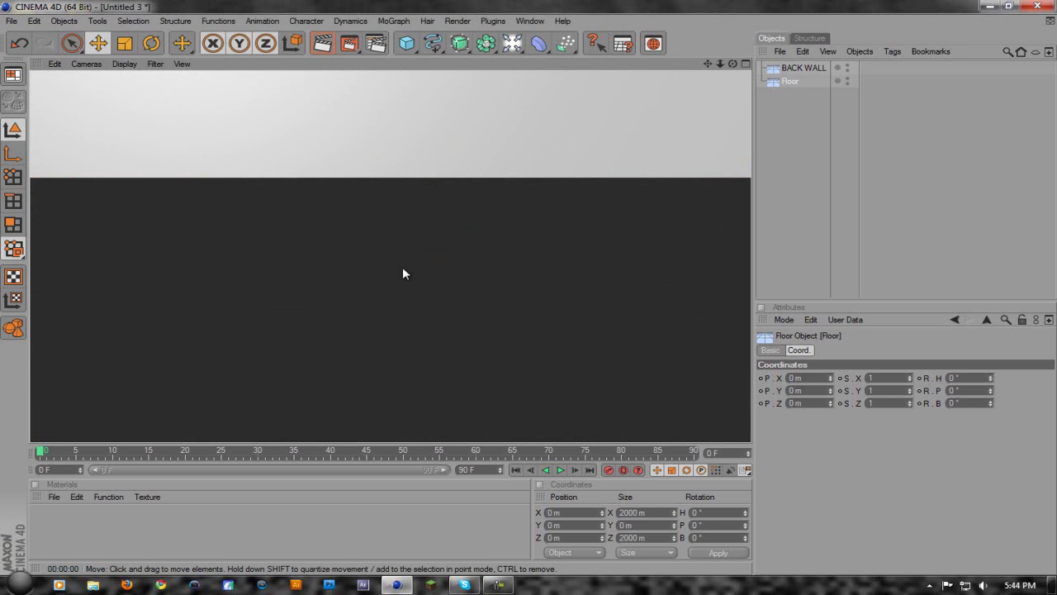
Create a new material, Mat, and set its colour to white.
double_click(94, 514)
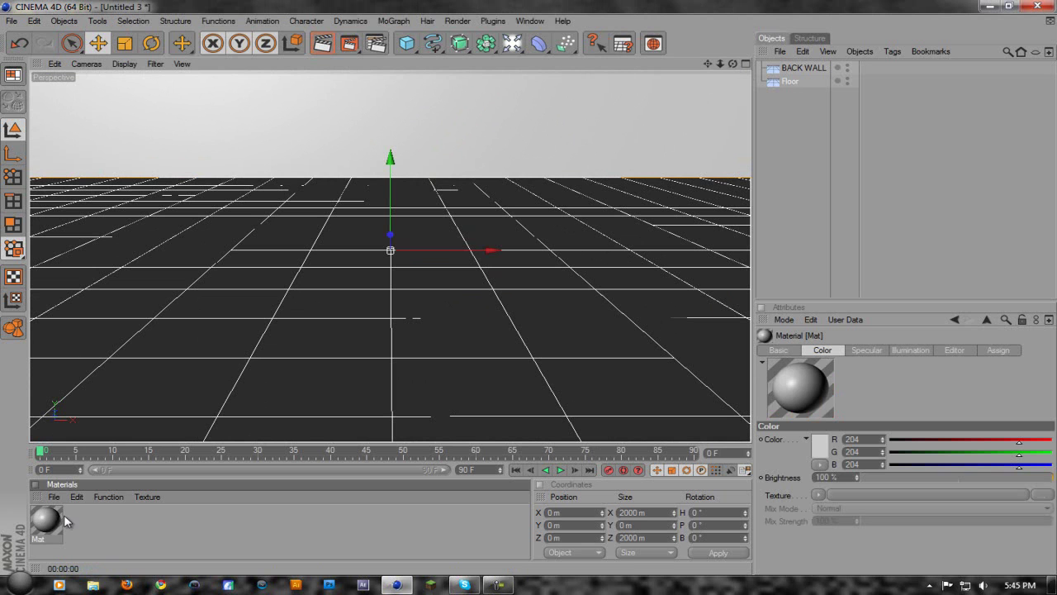
double_click(56, 520)
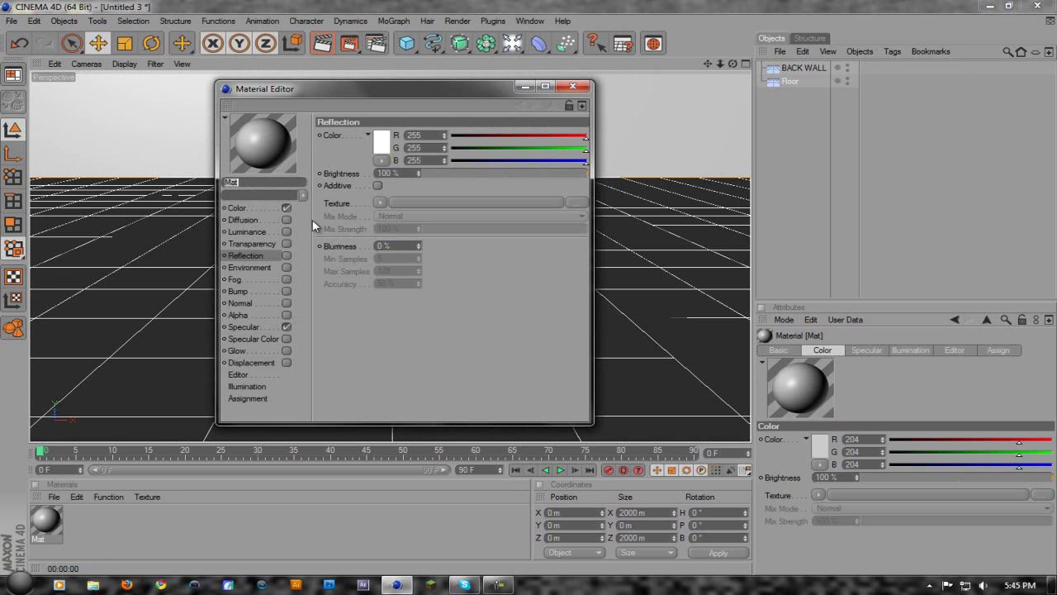
left_click(261, 209)
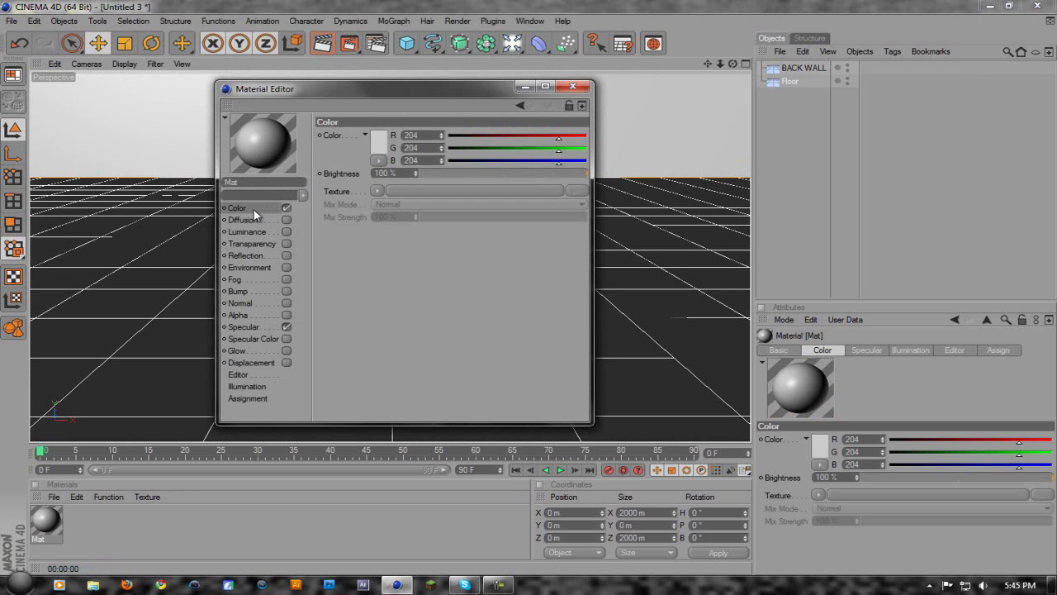
left_click(384, 147)
left_click(356, 199)
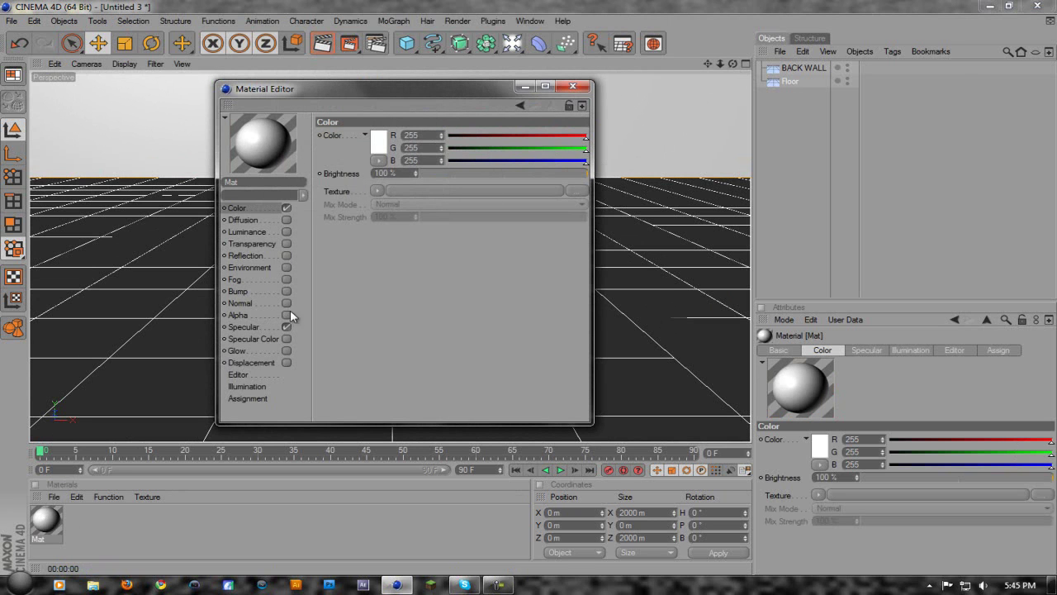
Disable the material's specular and enable reflection at 10% brightness.
left_click(285, 327)
left_click(286, 255)
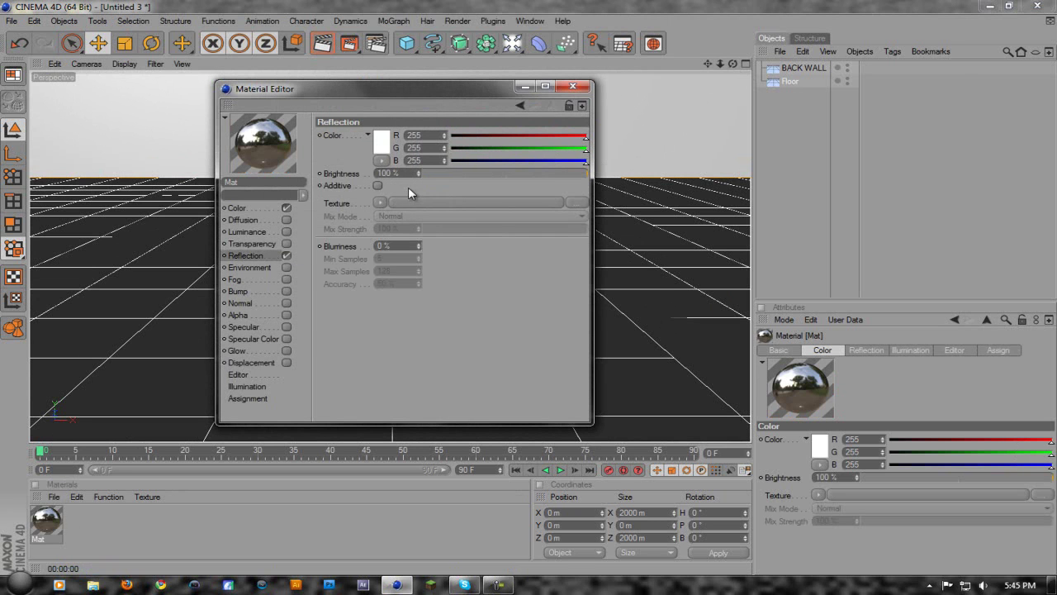
double_click(398, 173)
type("10")
key("Return")
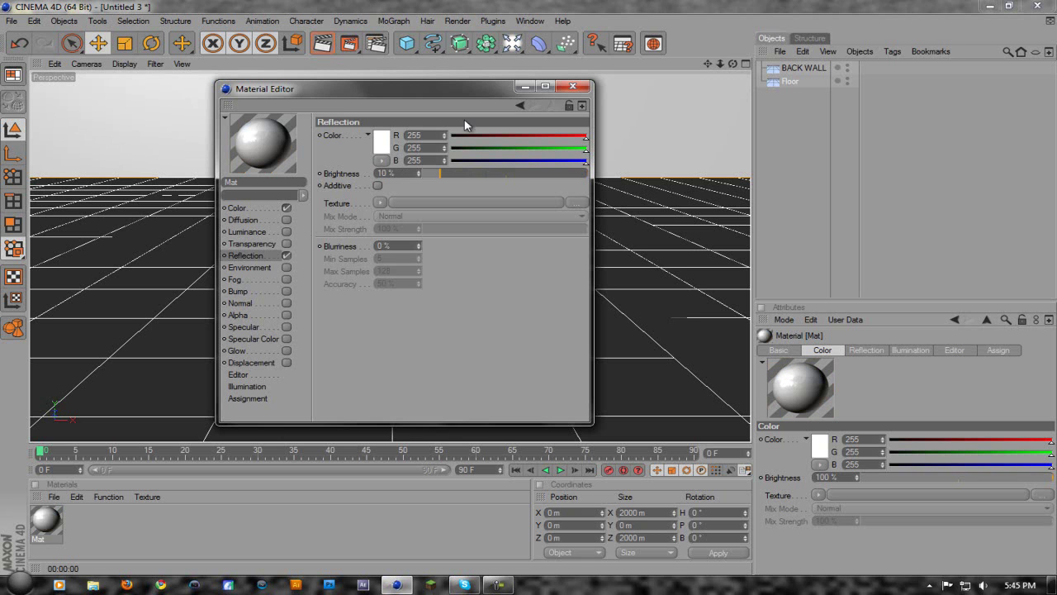
Apply Mat to the Floor and the BACK WALL.
left_click(575, 85)
left_click_drag(46, 522, 173, 358)
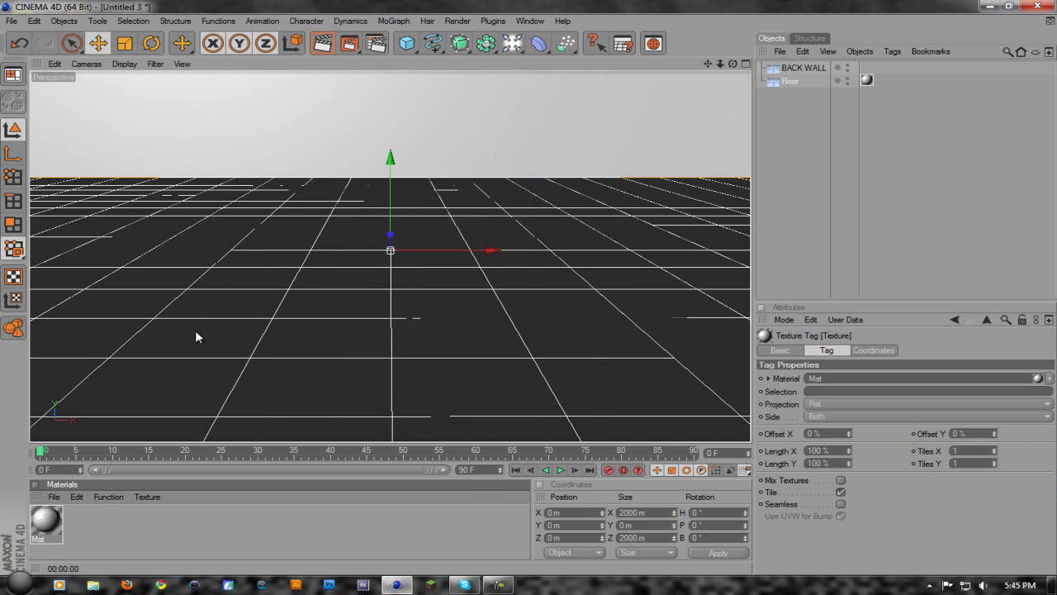
left_click_drag(56, 525, 306, 130)
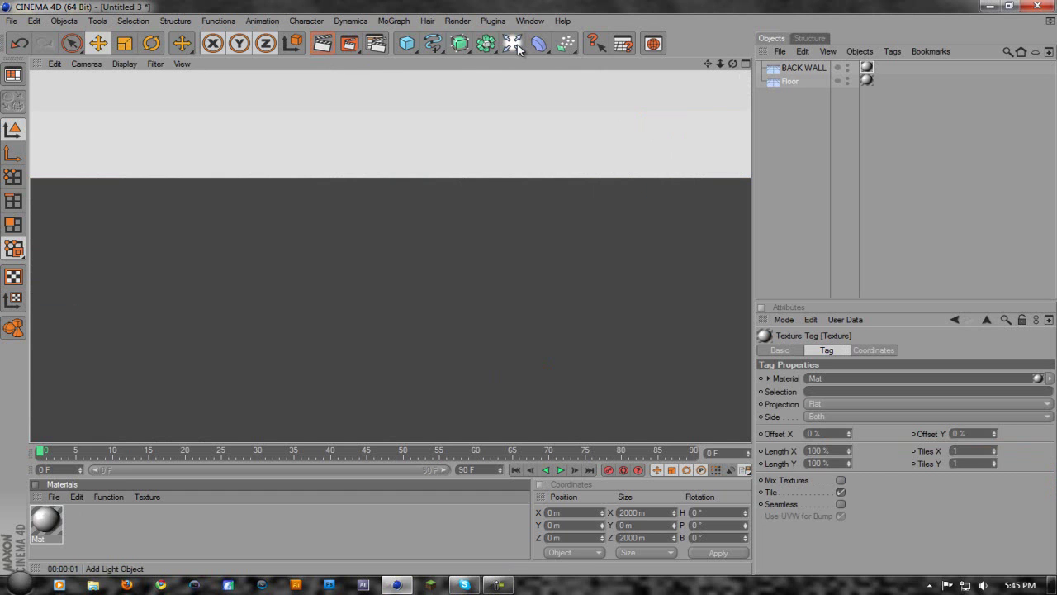
Add a Light and position it at Y 1000 m and Z -1000 m.
left_click(517, 50)
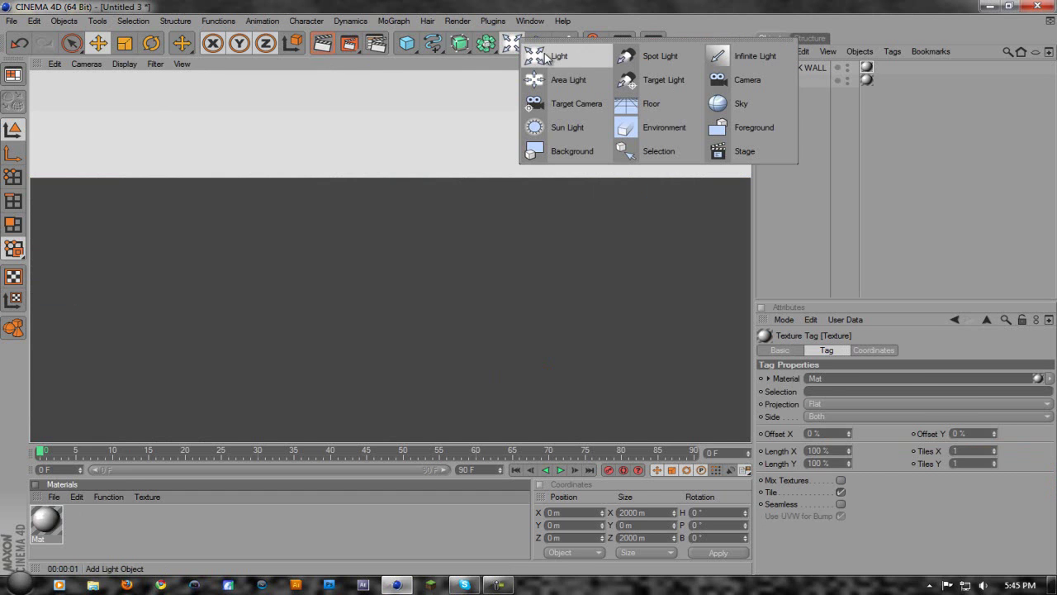
left_click(545, 56)
left_click(816, 350)
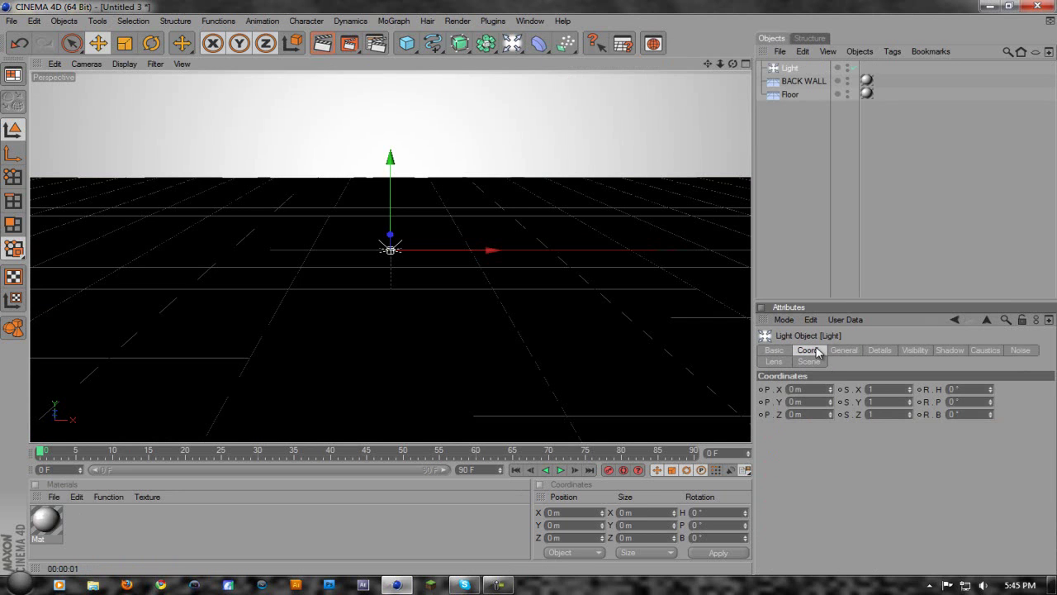
double_click(810, 401)
type("1000")
key("Return")
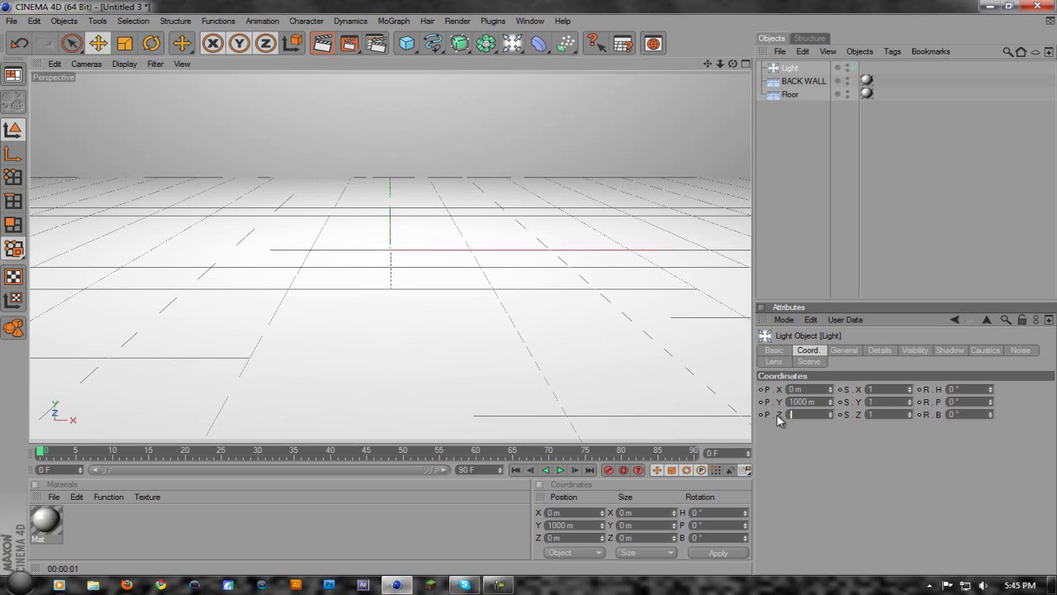
type("-1000")
key("Return")
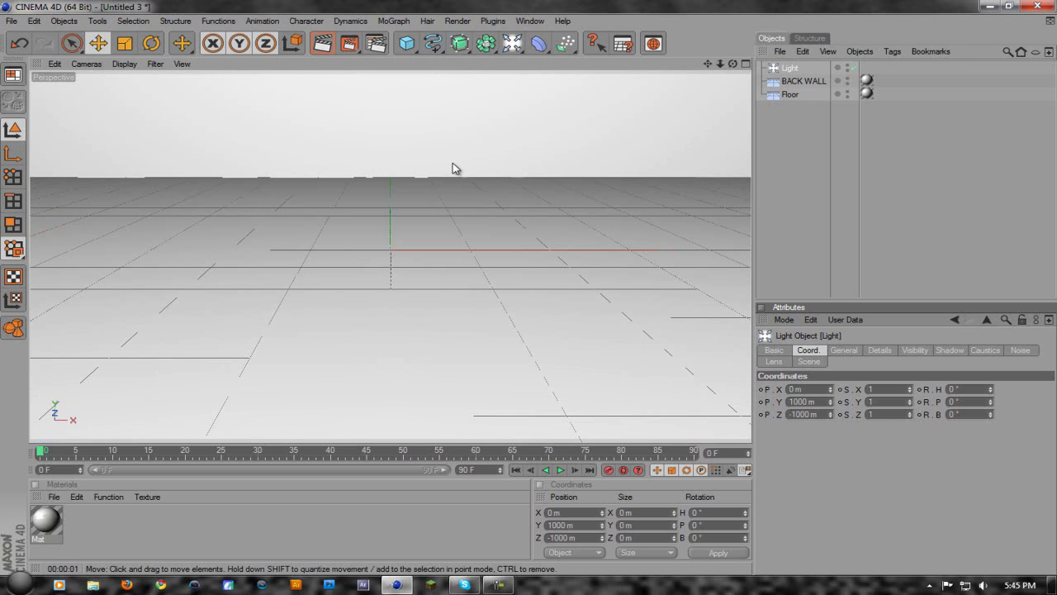
Try a green light colour, then set the light back to white.
left_click(842, 350)
left_click(822, 399)
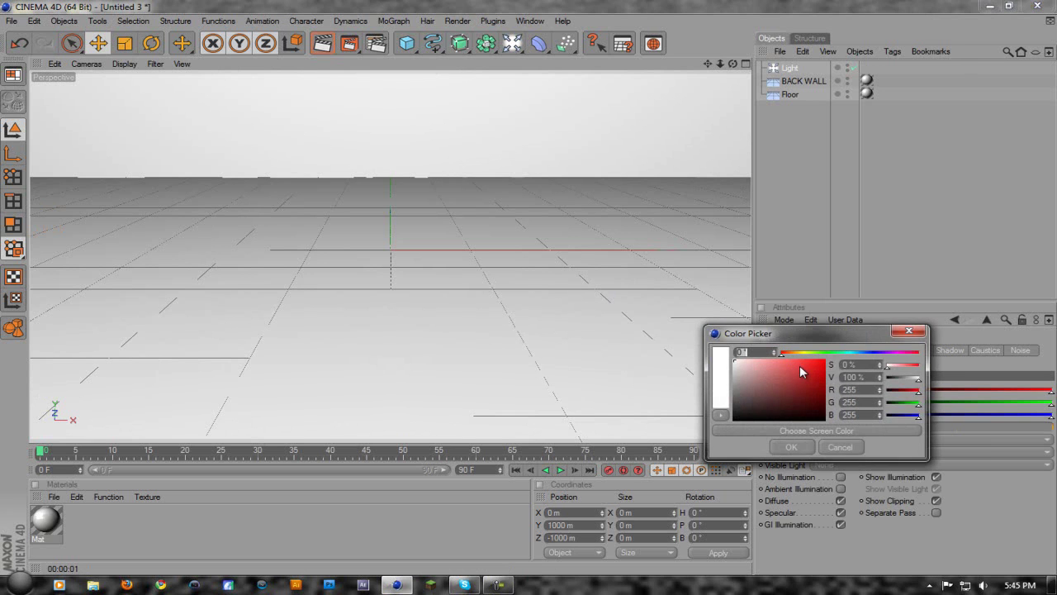
left_click(824, 361)
left_click(838, 352)
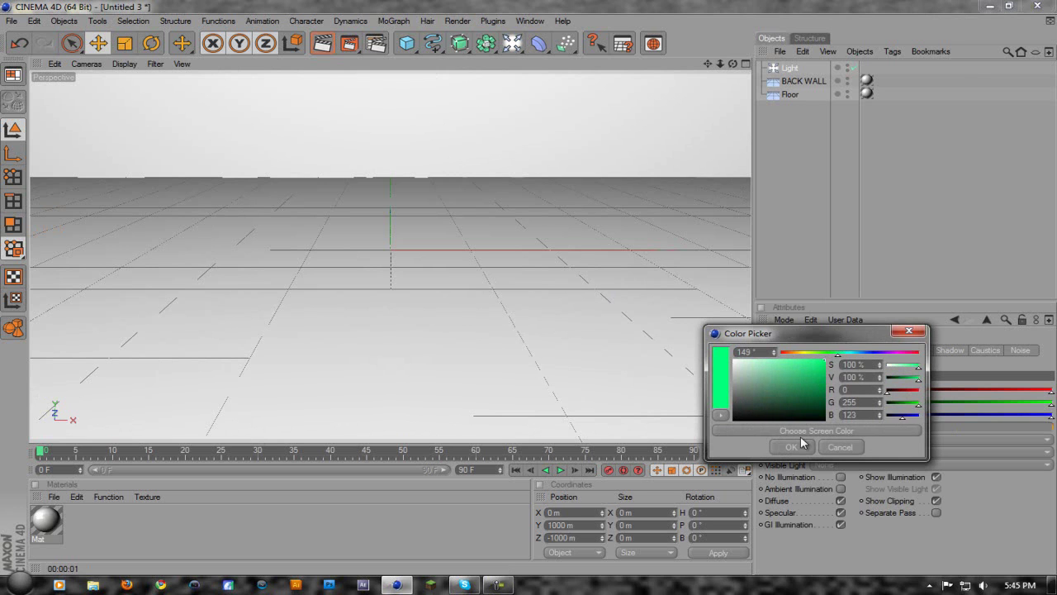
left_click(801, 446)
left_click(822, 397)
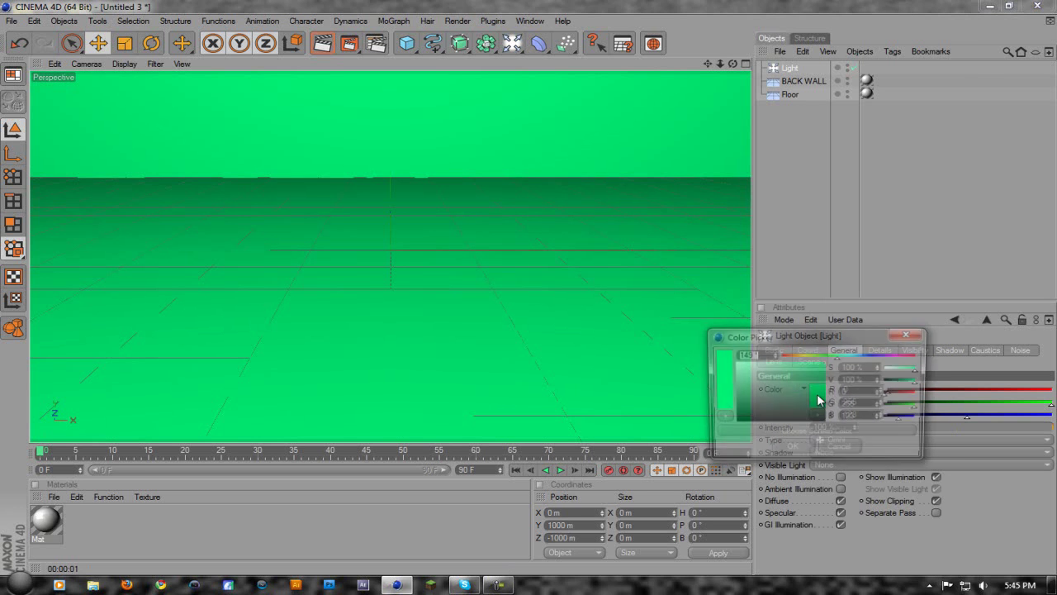
left_click(810, 450)
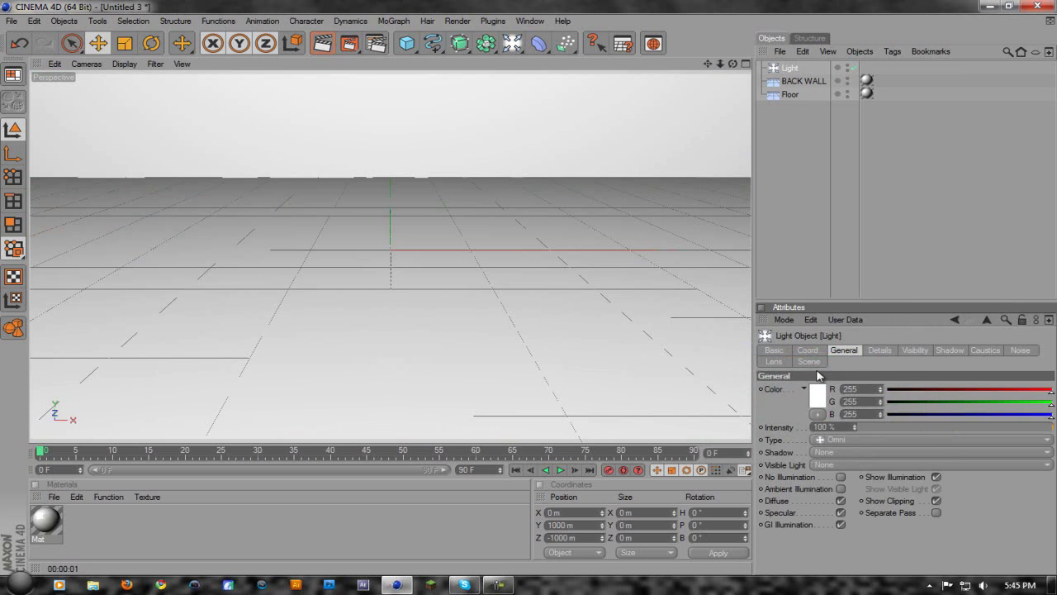
Give the light Shadow Maps (Soft) shadows with 10% density.
left_click(879, 350)
left_click(914, 350)
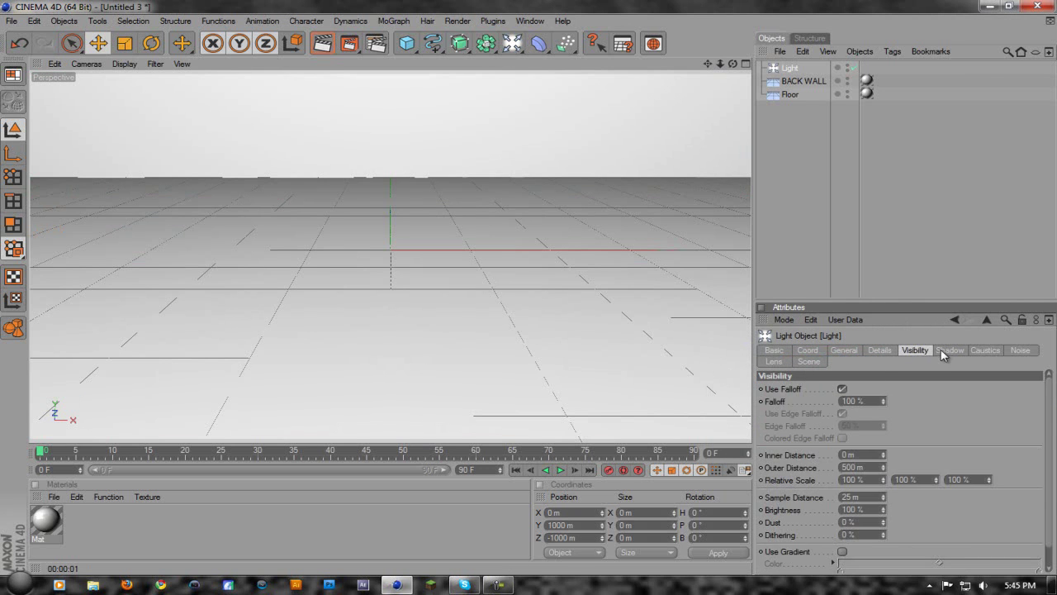
left_click(943, 349)
left_click(858, 391)
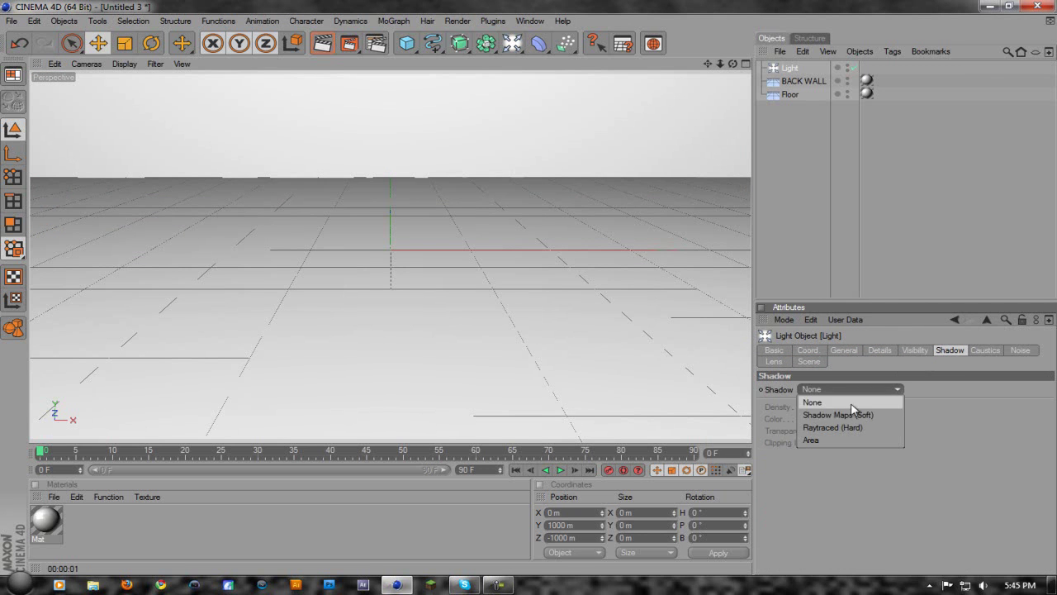
left_click(946, 355)
left_click(886, 389)
left_click(863, 419)
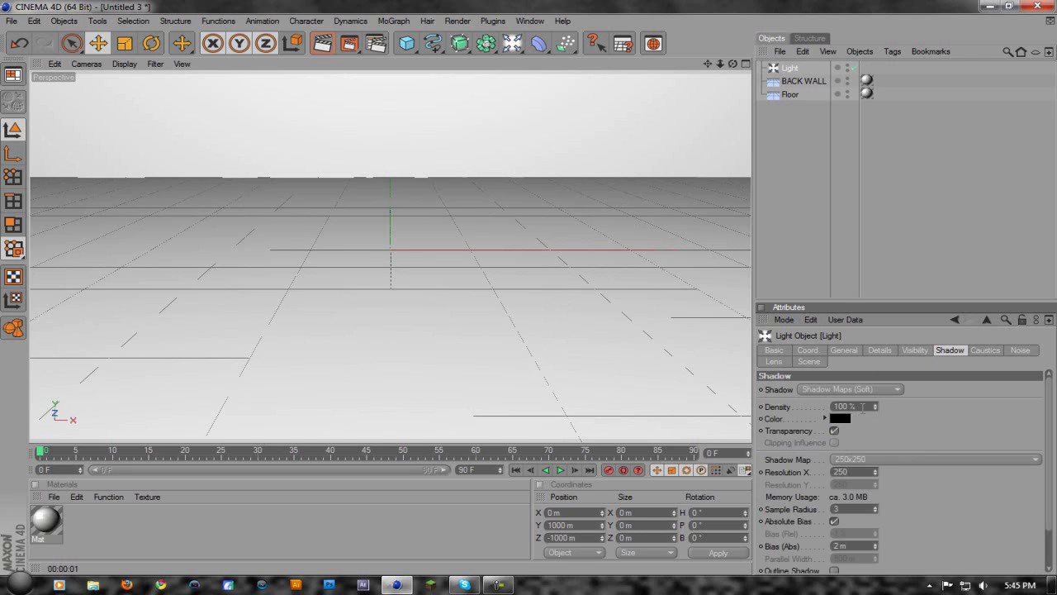
left_click(861, 406)
type("10 %")
key("Return")
Add a MoGraph Text Object with 80 m depth and Middle alignment.
left_click(393, 21)
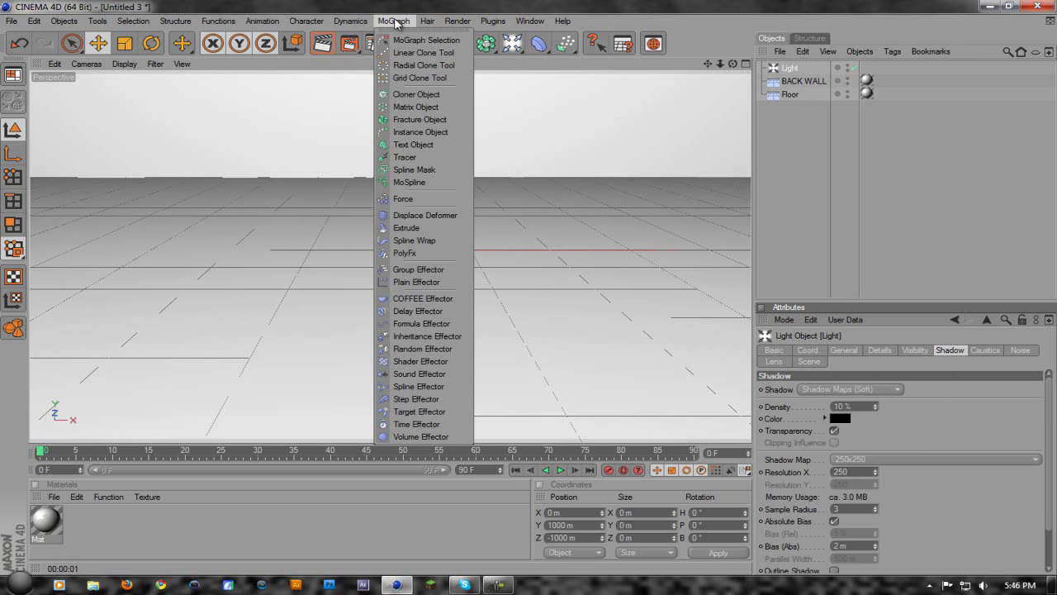
left_click(413, 145)
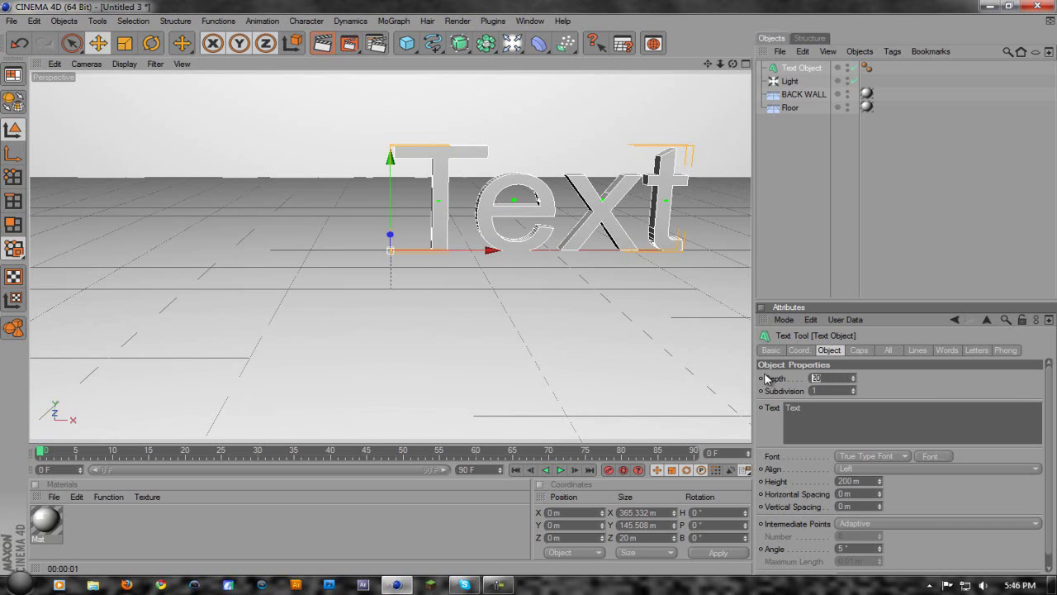
type("0")
key("Return")
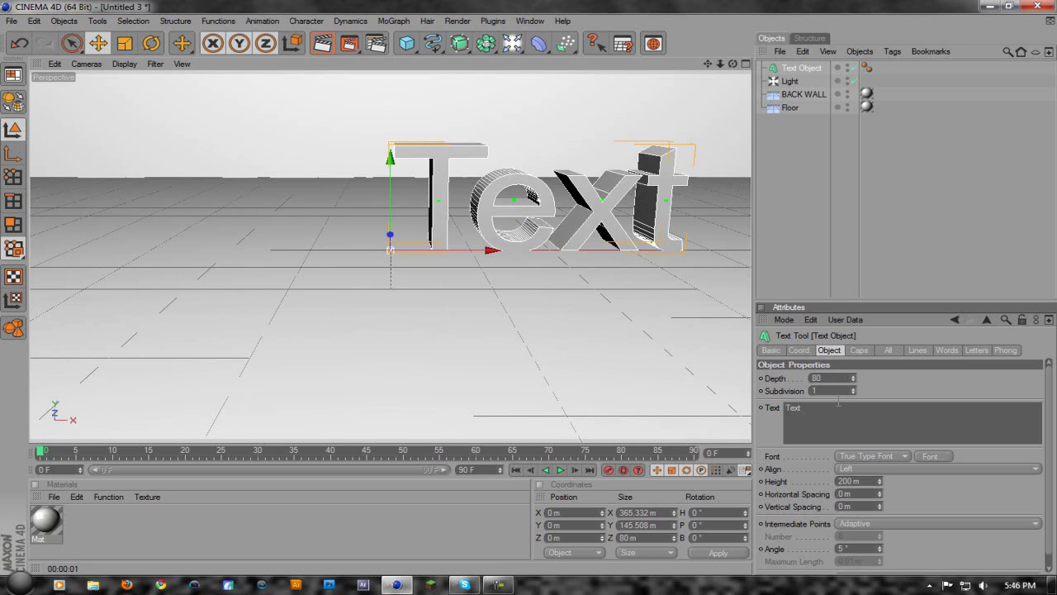
left_click(872, 467)
left_click(865, 493)
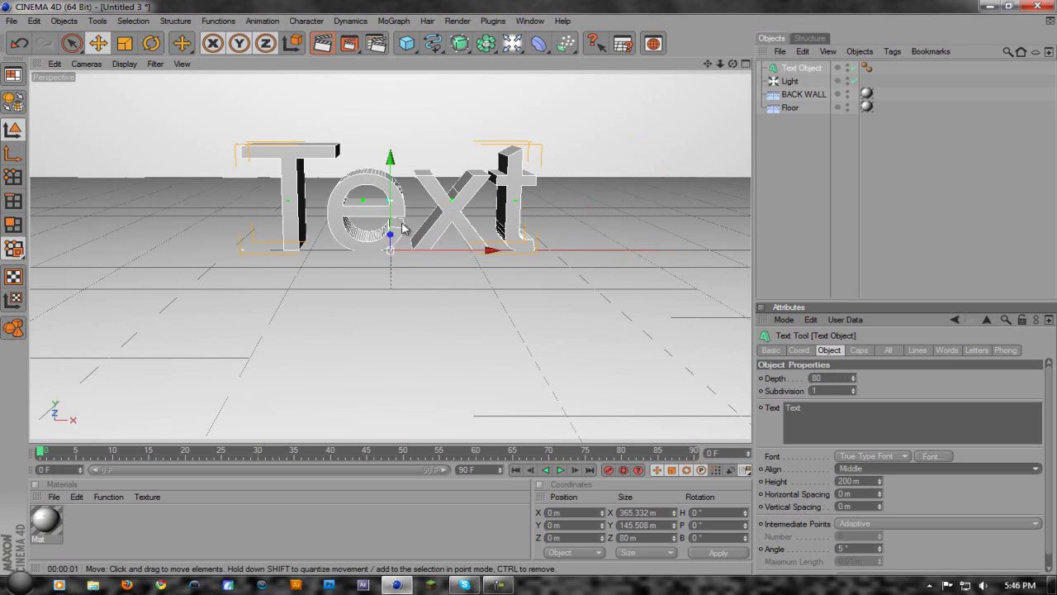
Set the text font to BorisBlackBloxx and the wording to DROP IN INTRO.
left_click(930, 456)
scroll(131, 175, "down", 2)
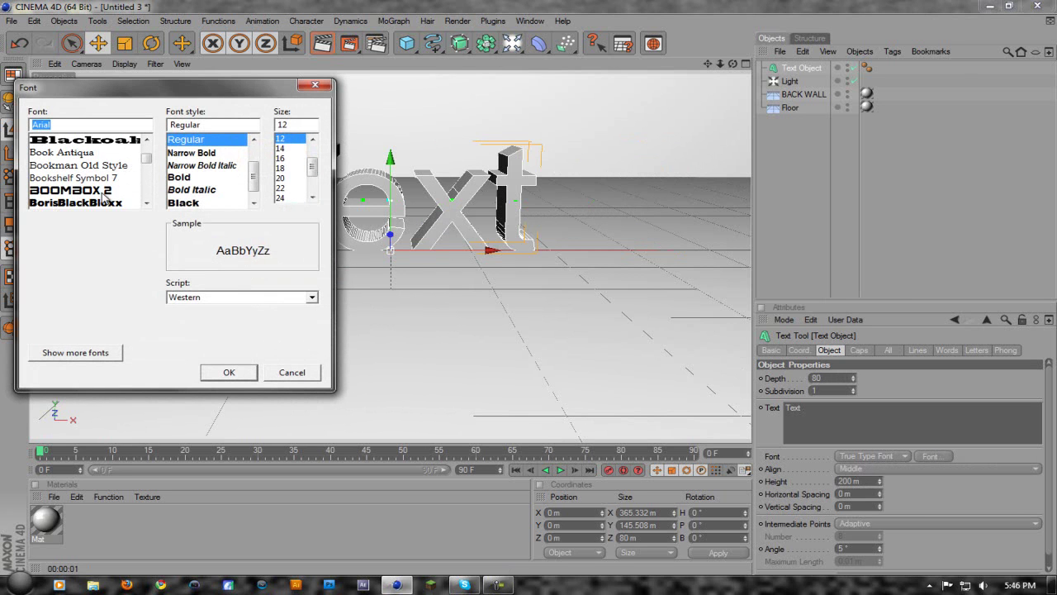
left_click(96, 203)
left_click(252, 369)
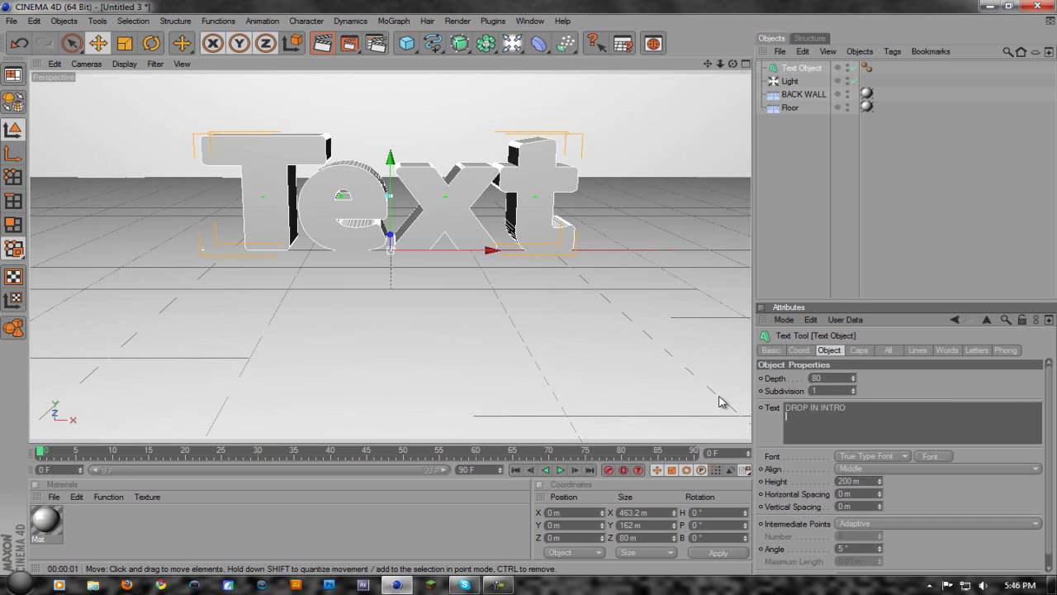
left_click(890, 380)
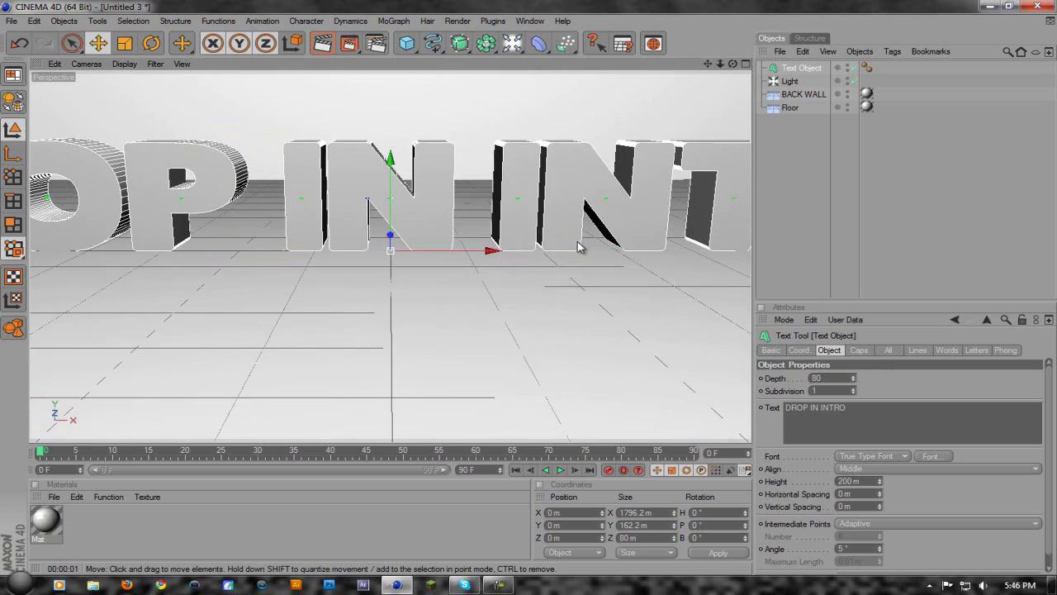
Orbit the view to show more floor and clear the test render.
scroll(578, 246, "down", 2)
scroll(578, 246, "down", 6)
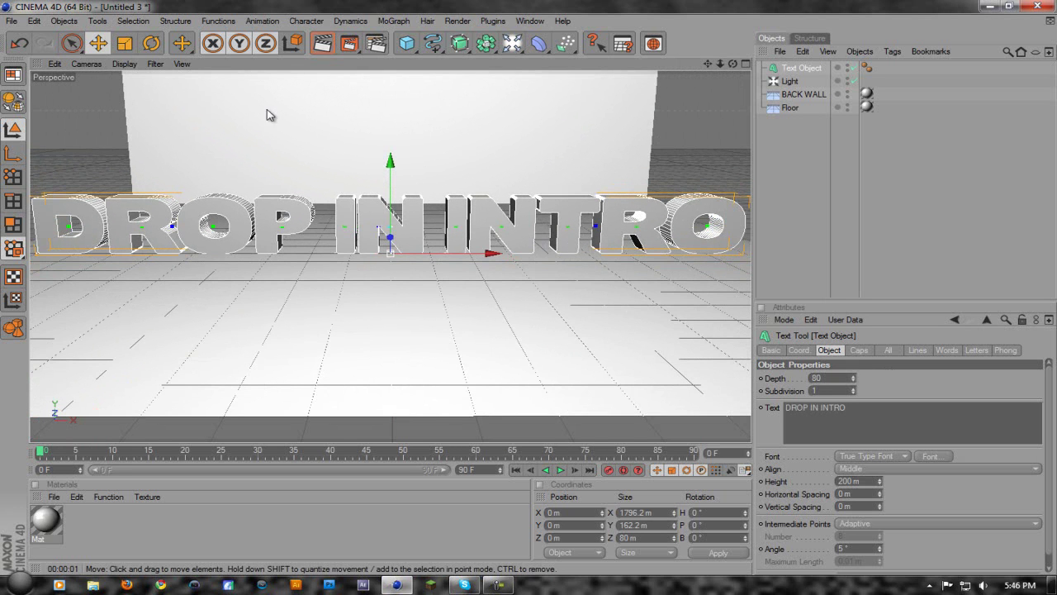
scroll(393, 147, "down", 1)
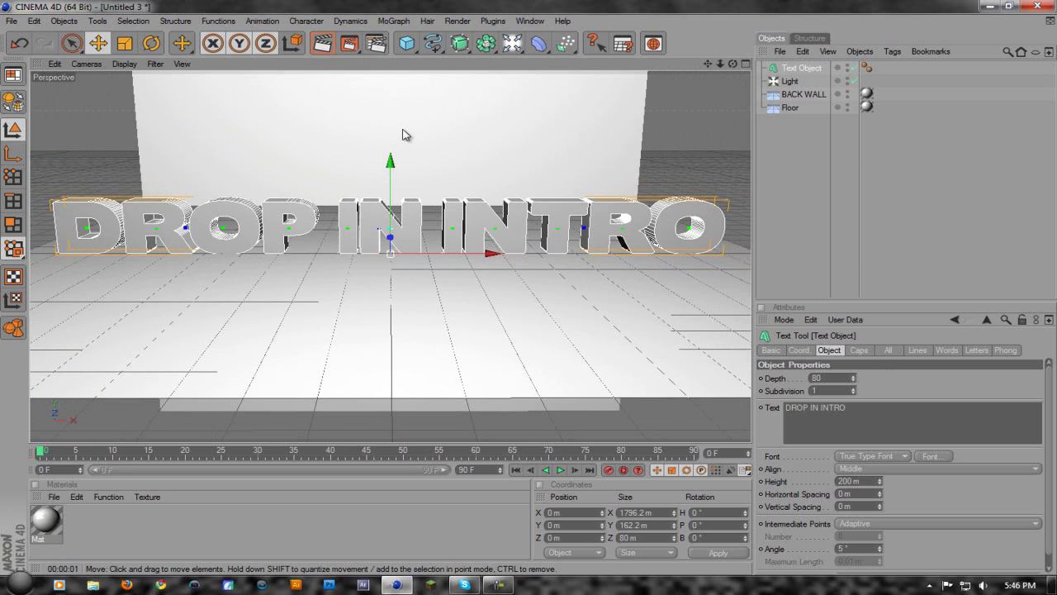
left_click_drag(530, 294, 531, 294, "alt")
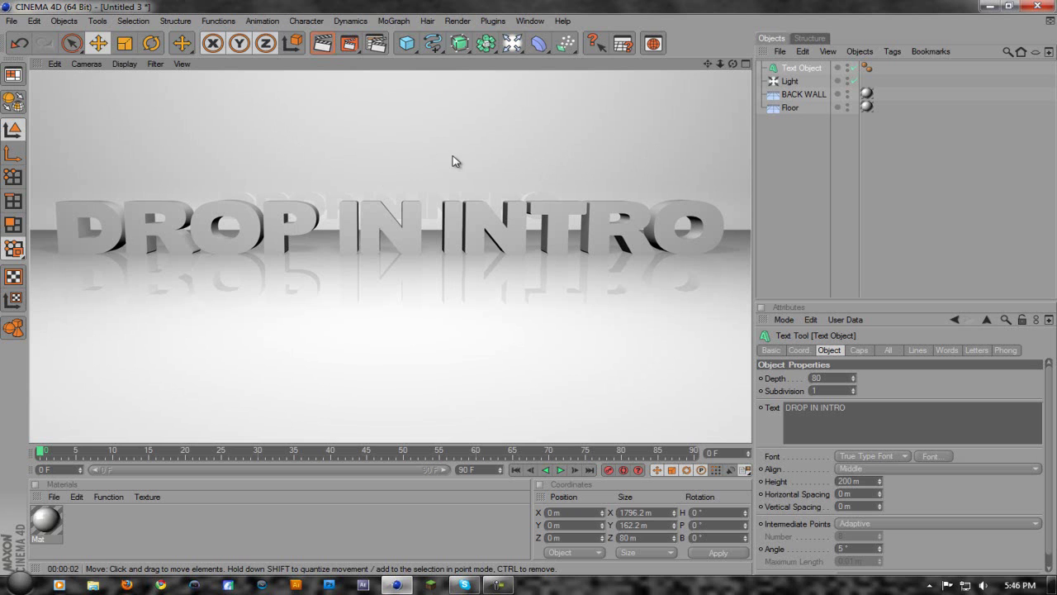
left_click(423, 226)
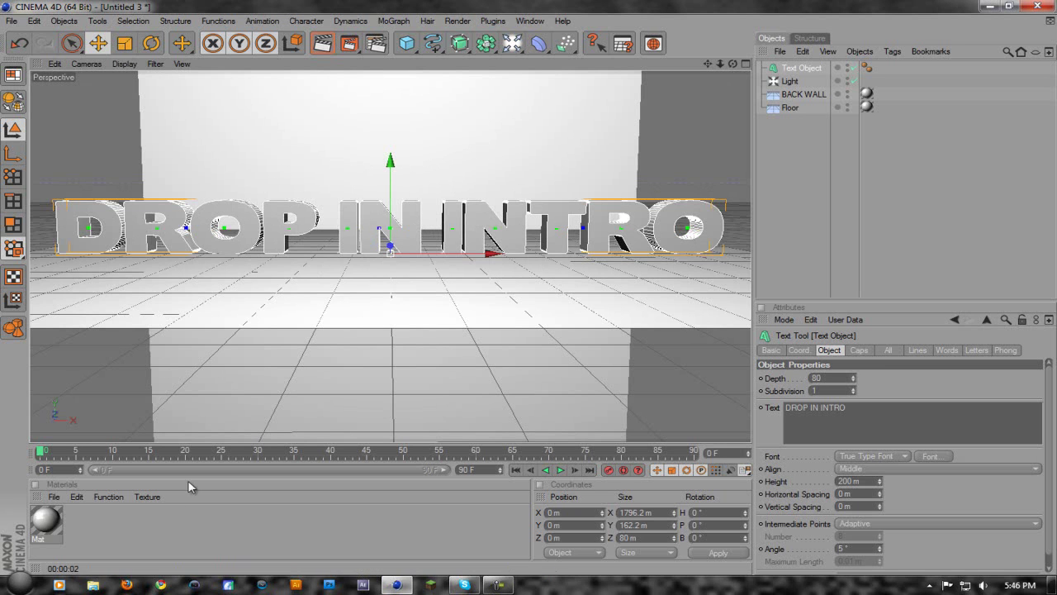
Create a blue Nukei shader material, apply it to the text, and render a preview.
left_click(54, 498)
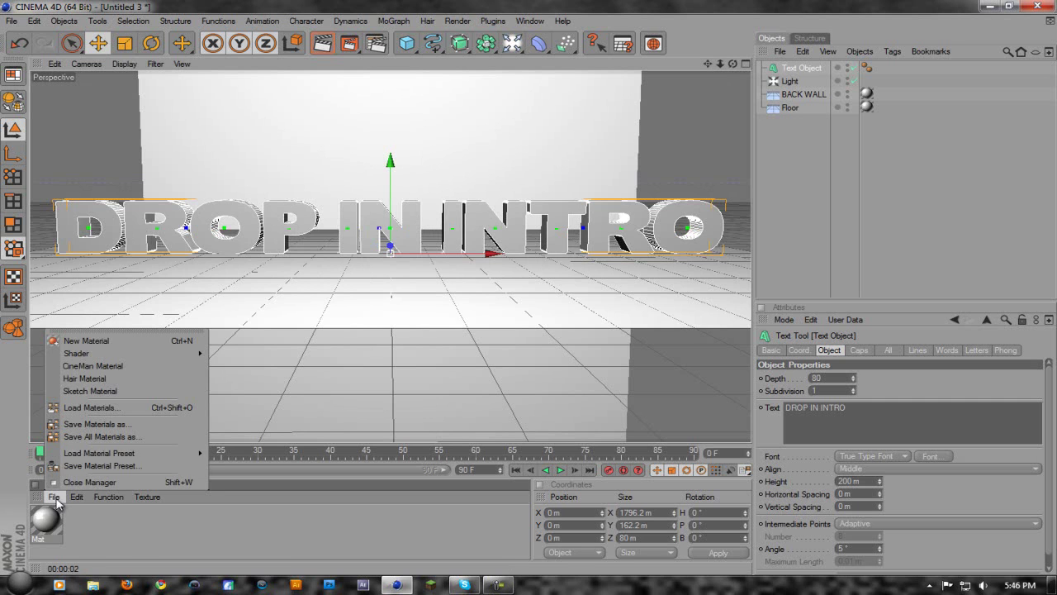
mouse_move(91, 356)
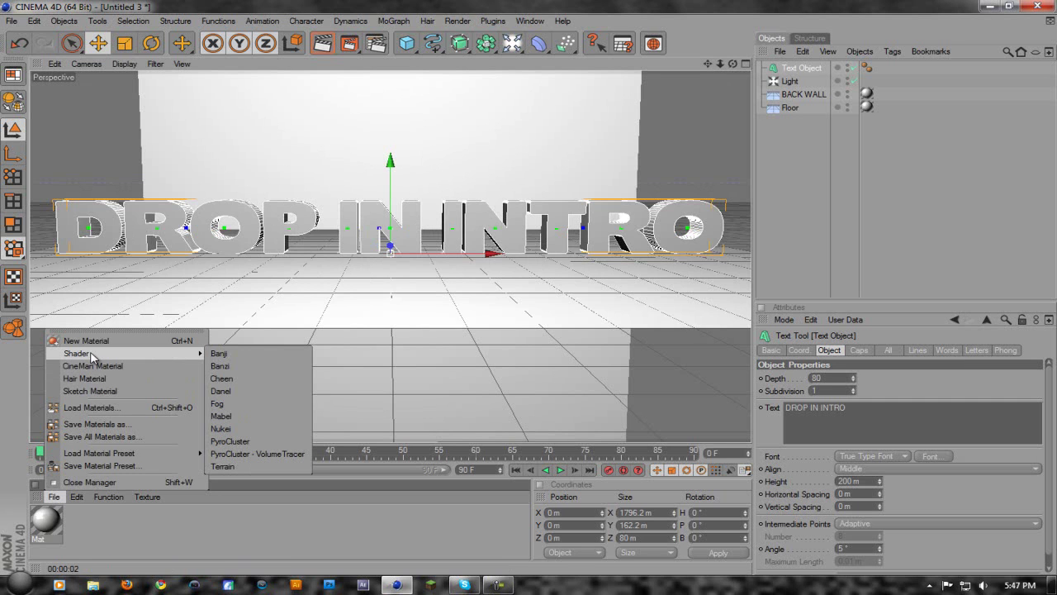
left_click(252, 430)
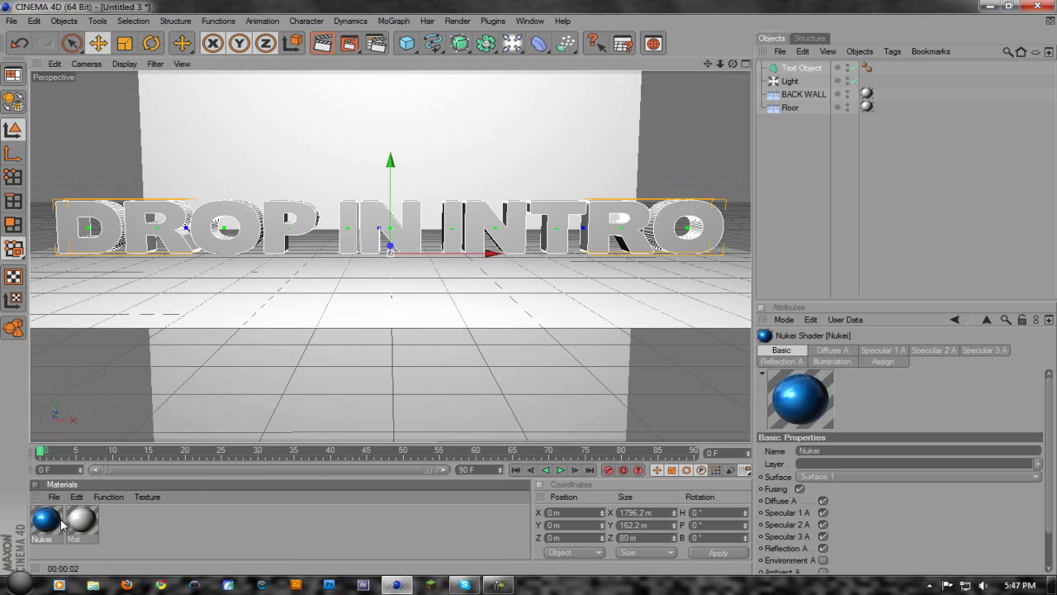
left_click_drag(46, 520, 279, 244)
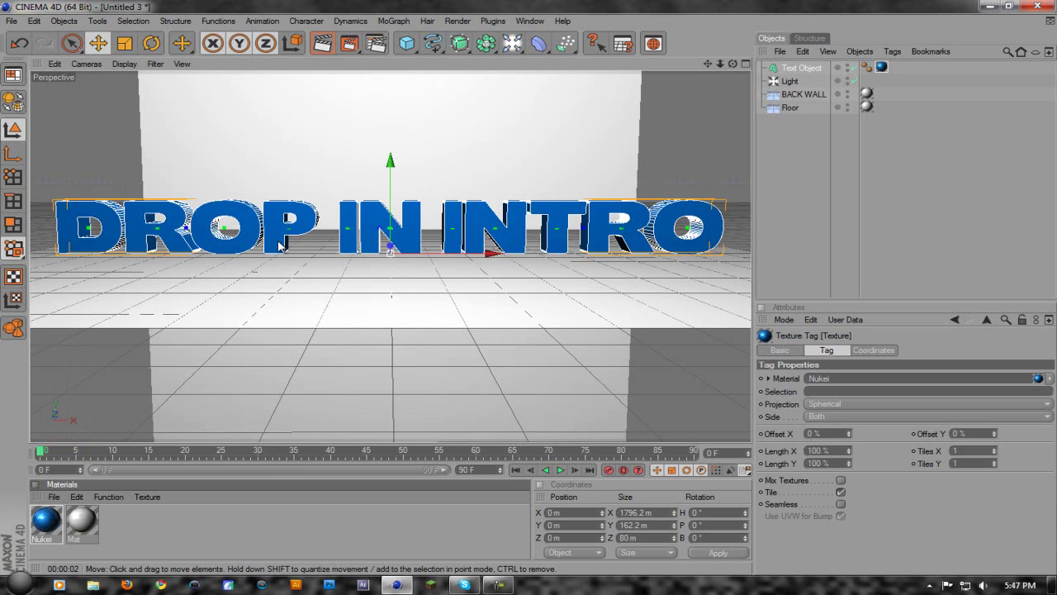
left_click(322, 47)
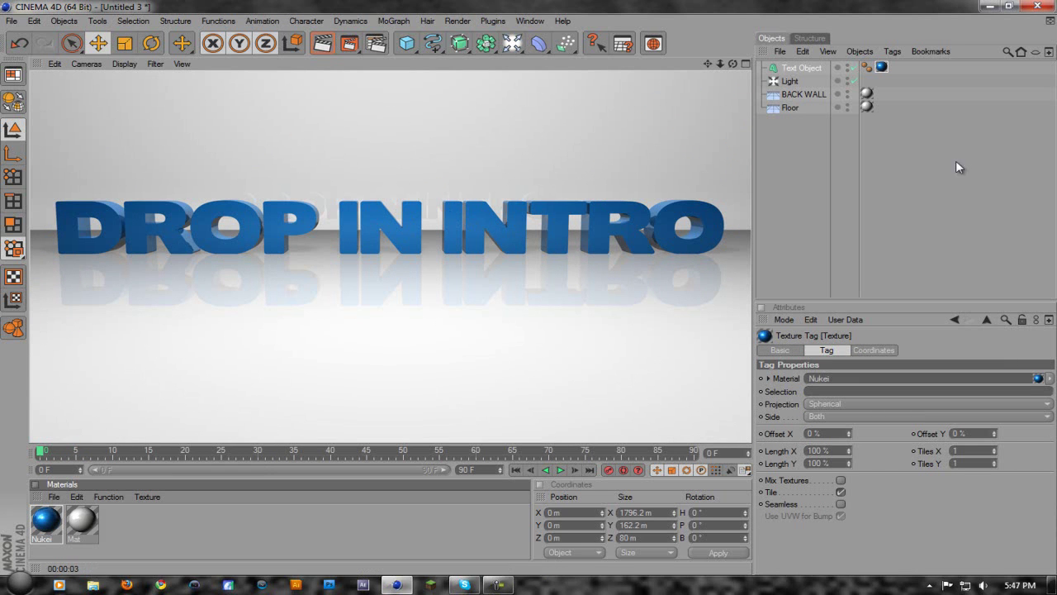
Add a Rigid Body dynamics tag to Floor and set its Bounce to 0.
left_click(790, 108)
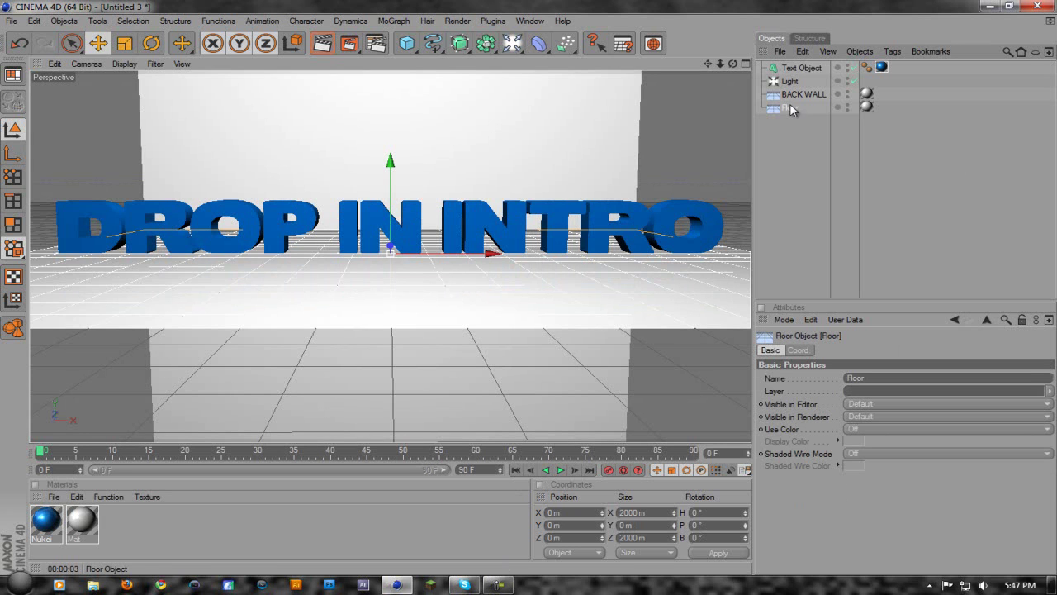
left_click(894, 51)
mouse_move(927, 147)
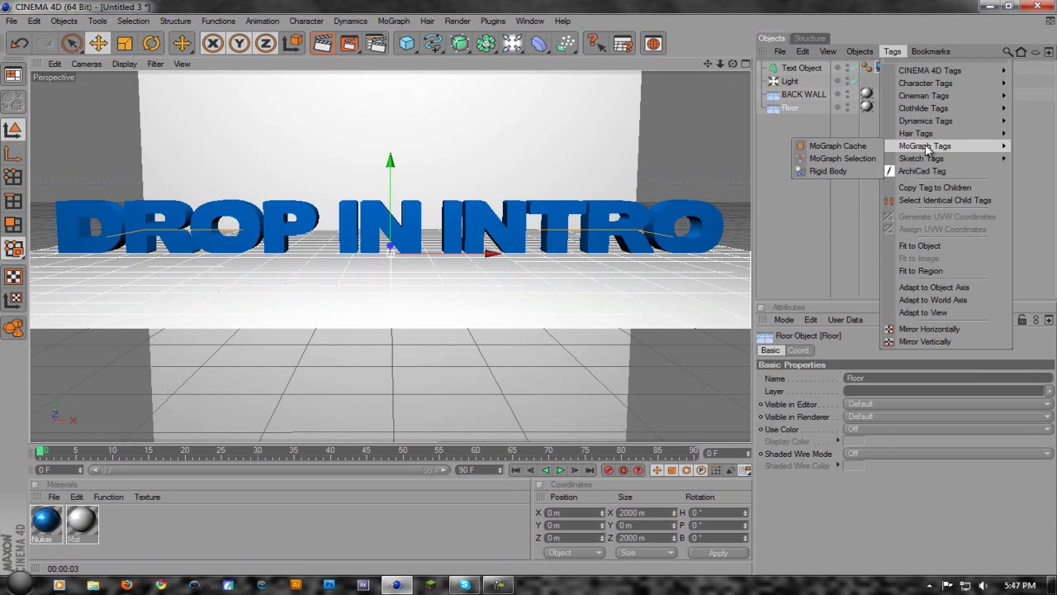
left_click(828, 171)
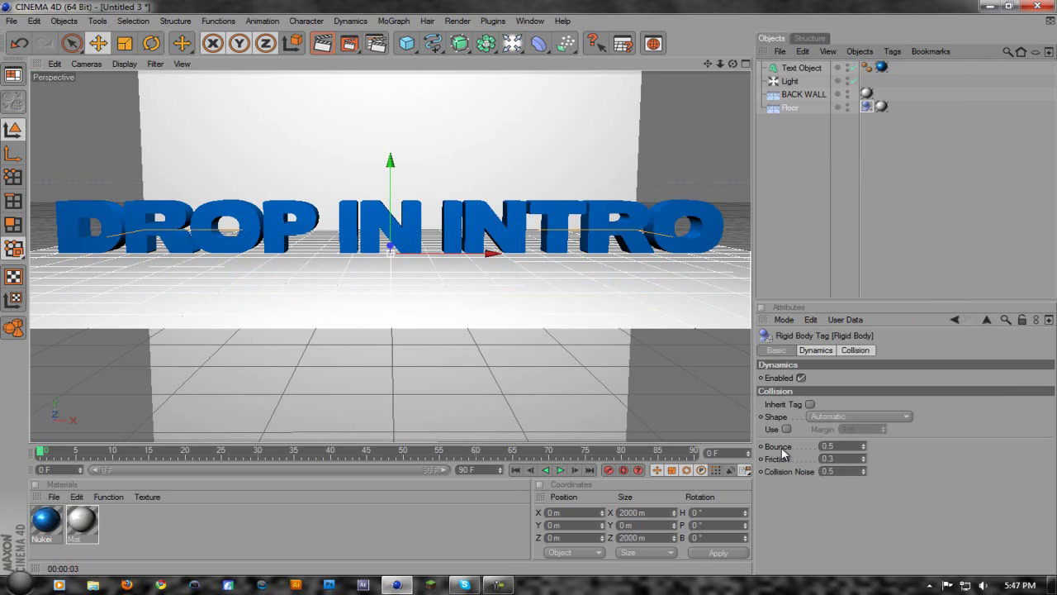
left_click(848, 446)
type("0")
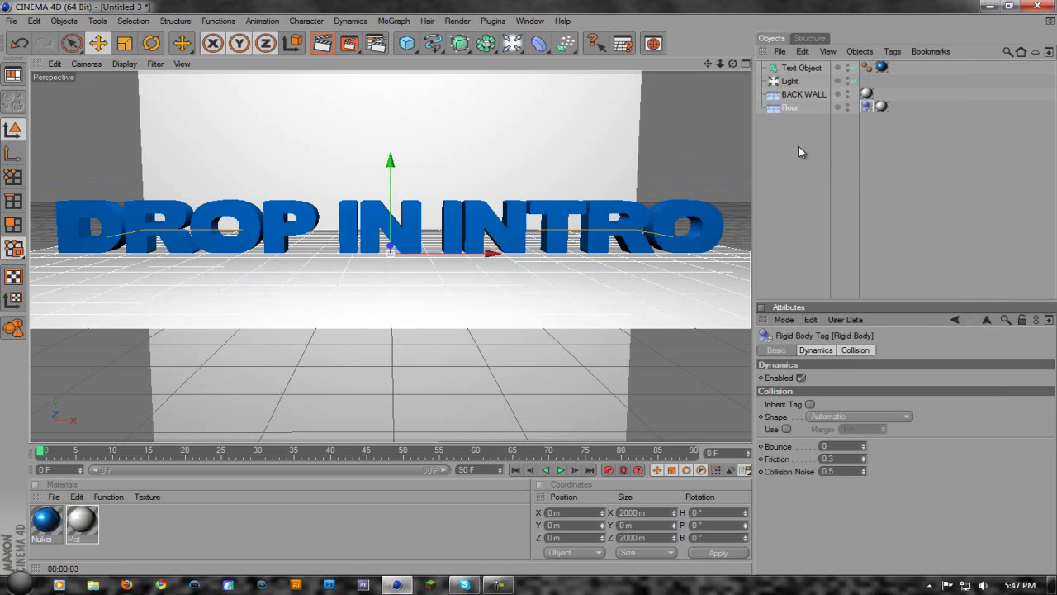
Add a Rigid Body tag to the DROP IN INTRO text object.
left_click(800, 68)
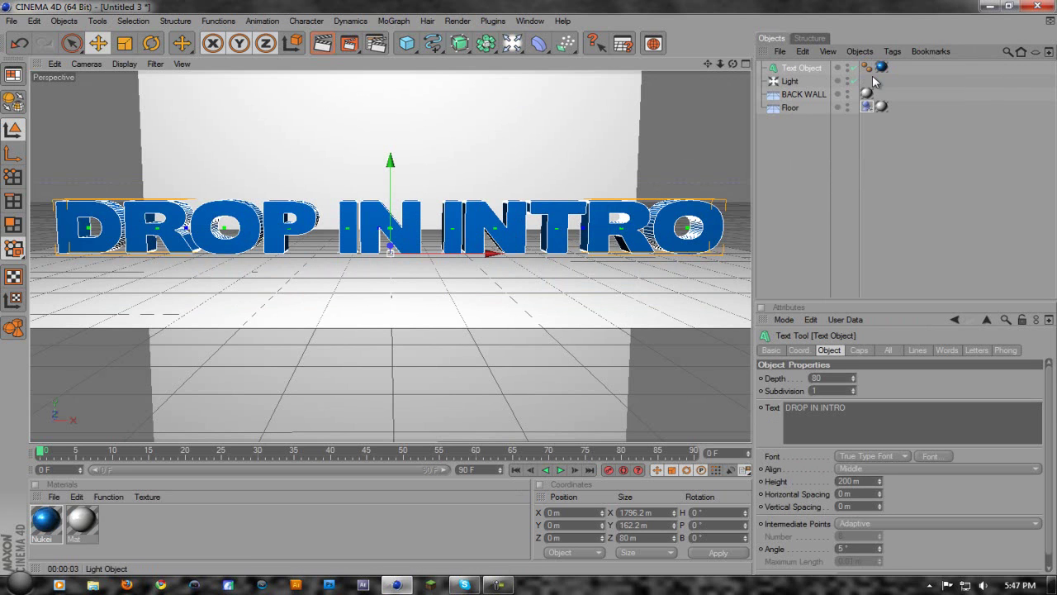
left_click(892, 51)
mouse_move(923, 134)
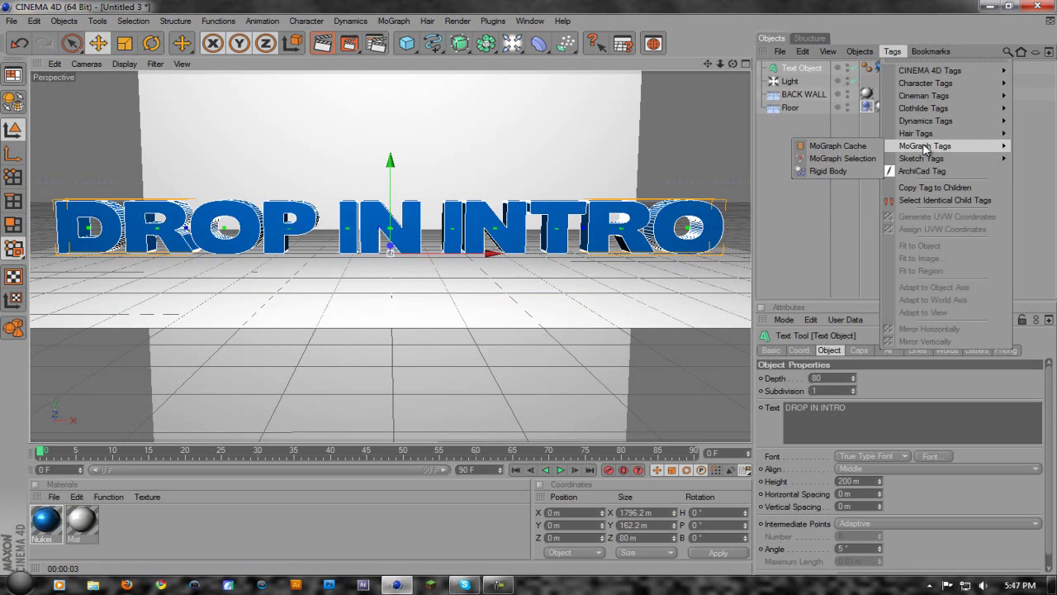
left_click(847, 170)
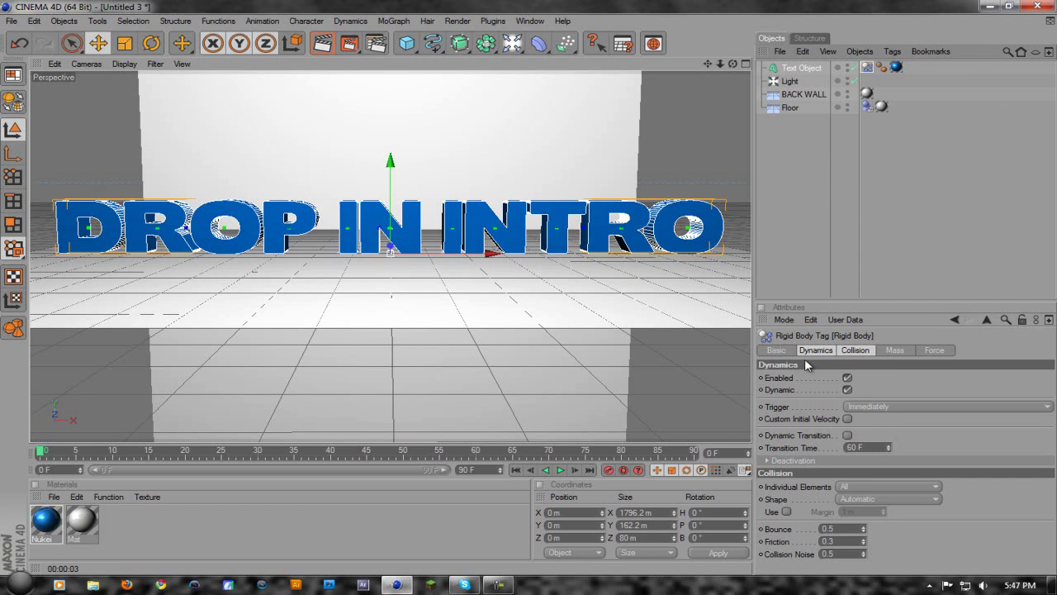
left_click(776, 350)
Set the text's P.Y to 600 m, test the drop, and rewind to frame 0.
left_click(801, 69)
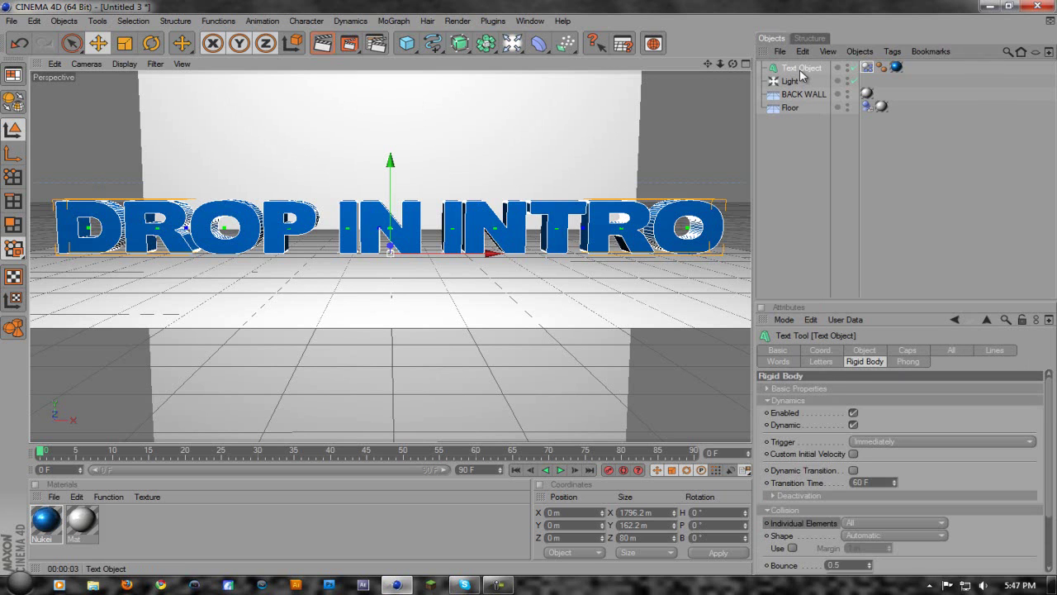
left_click(821, 350)
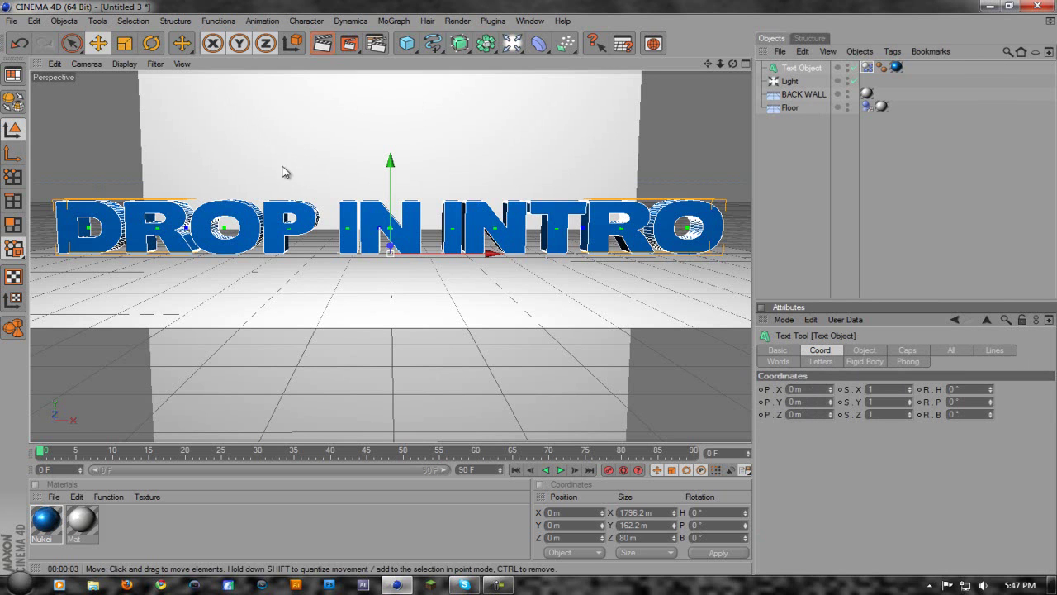
left_click(795, 401)
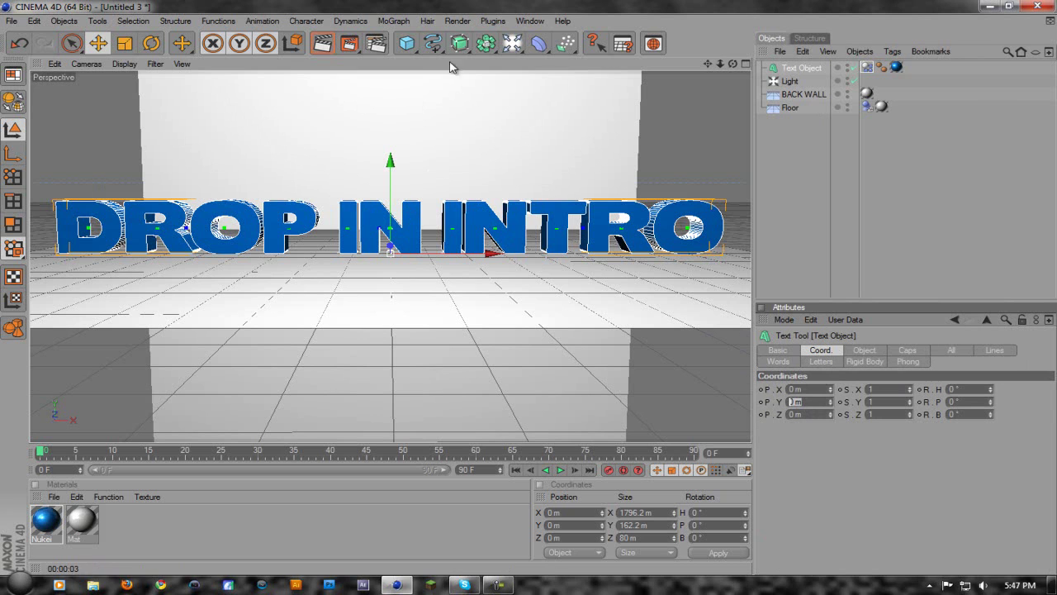
type("600")
key("Return")
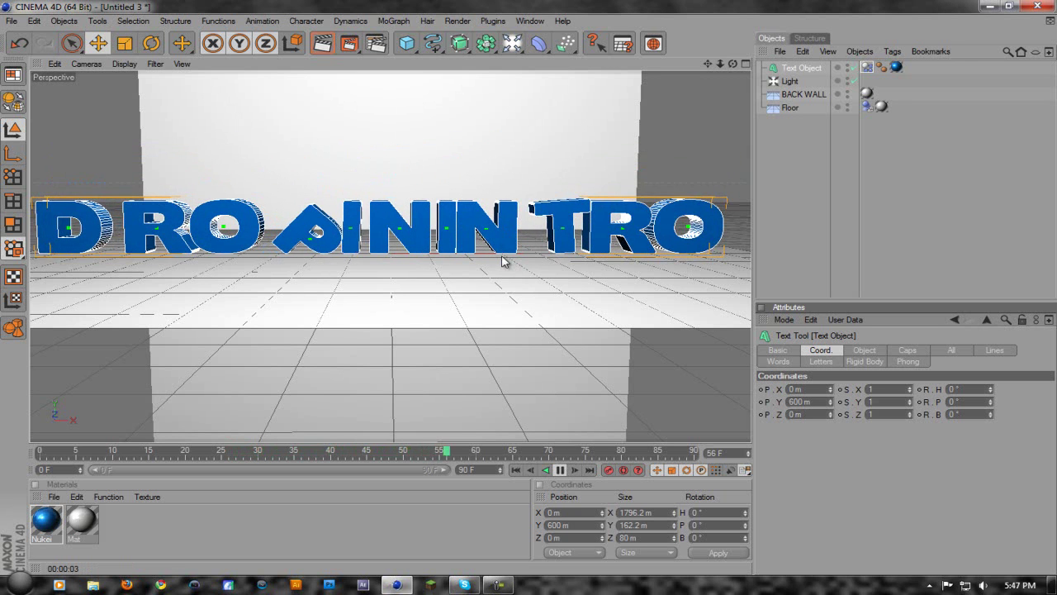
left_click(562, 470)
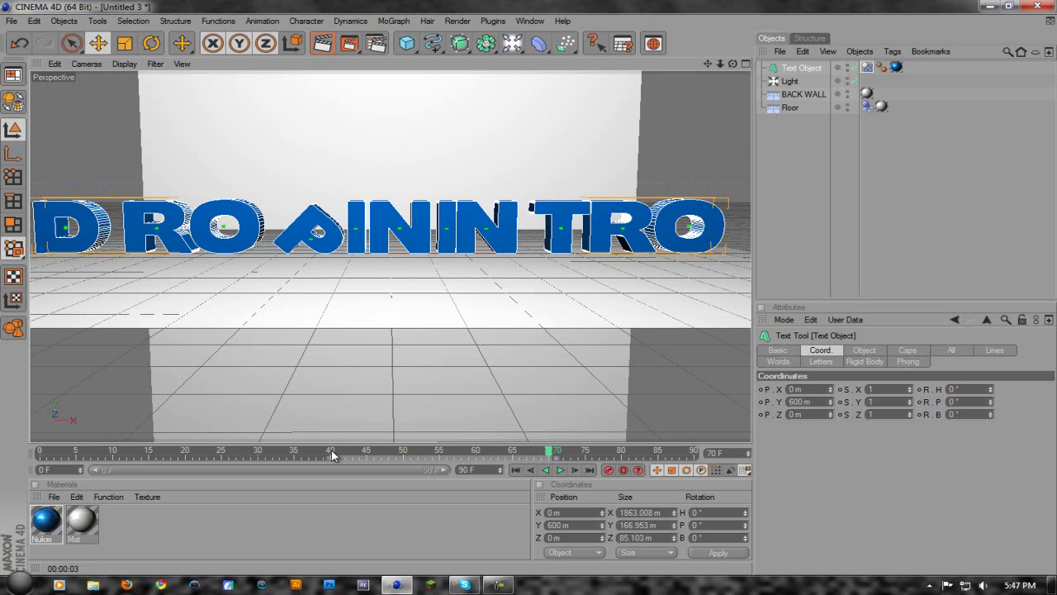
left_click_drag(548, 453, 39, 453)
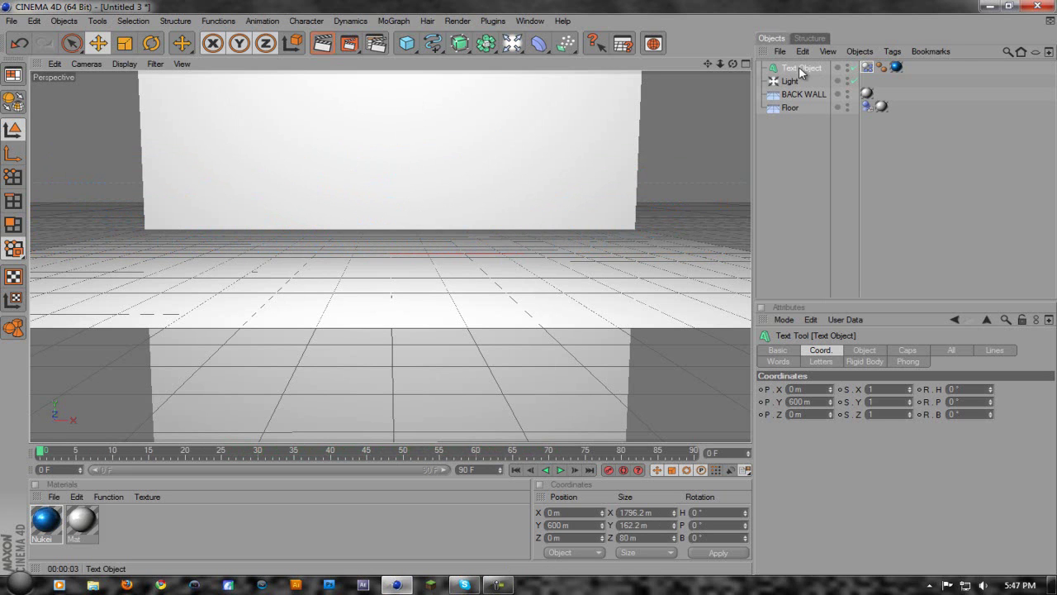
Set Individual Elements to Off in the text's Rigid Body settings, then rewind and replay the drop.
left_click(865, 362)
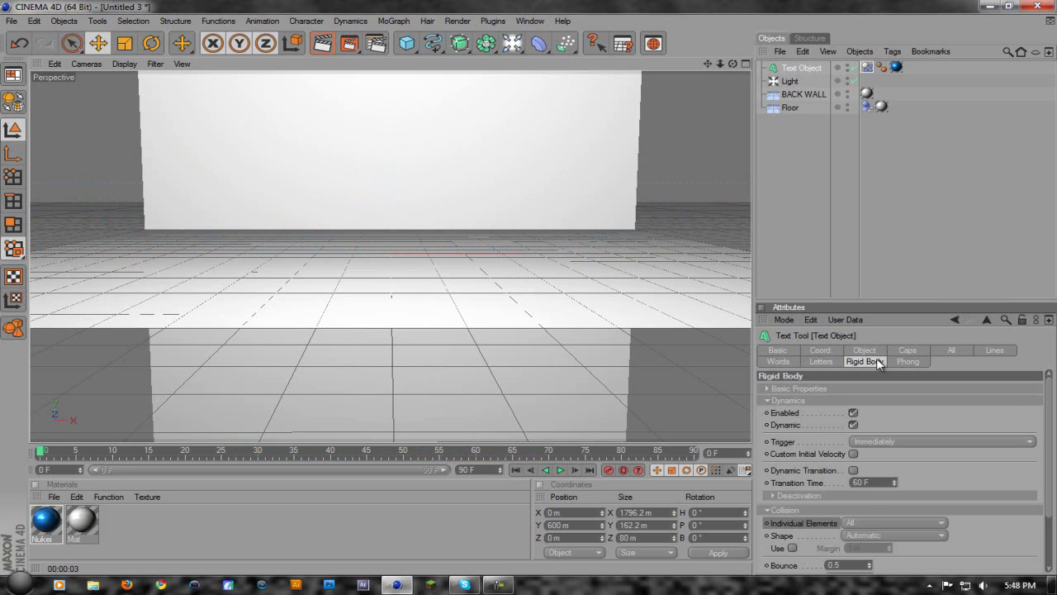
left_click(856, 521)
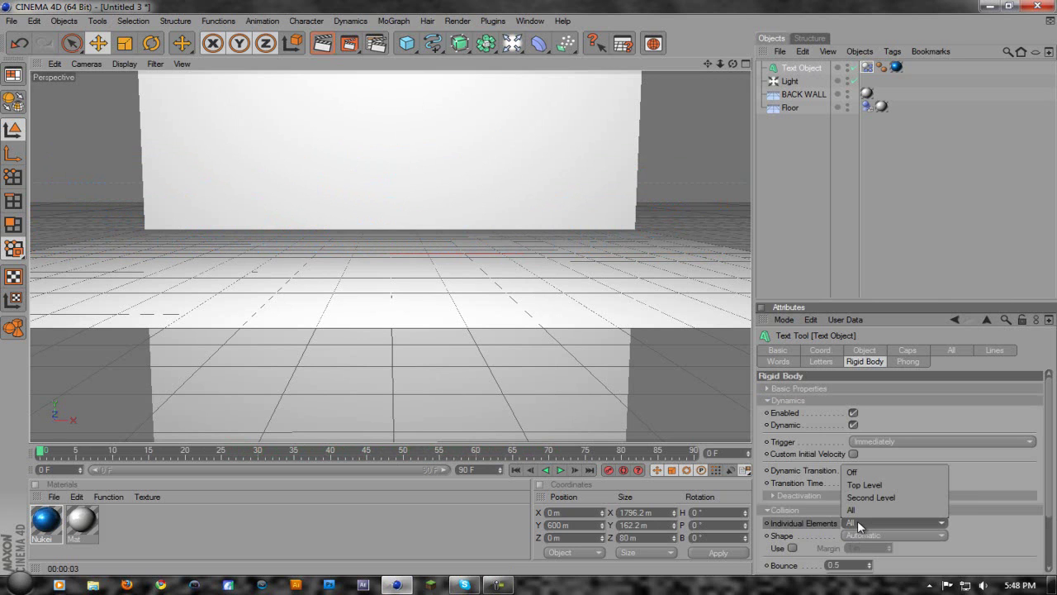
left_click(854, 471)
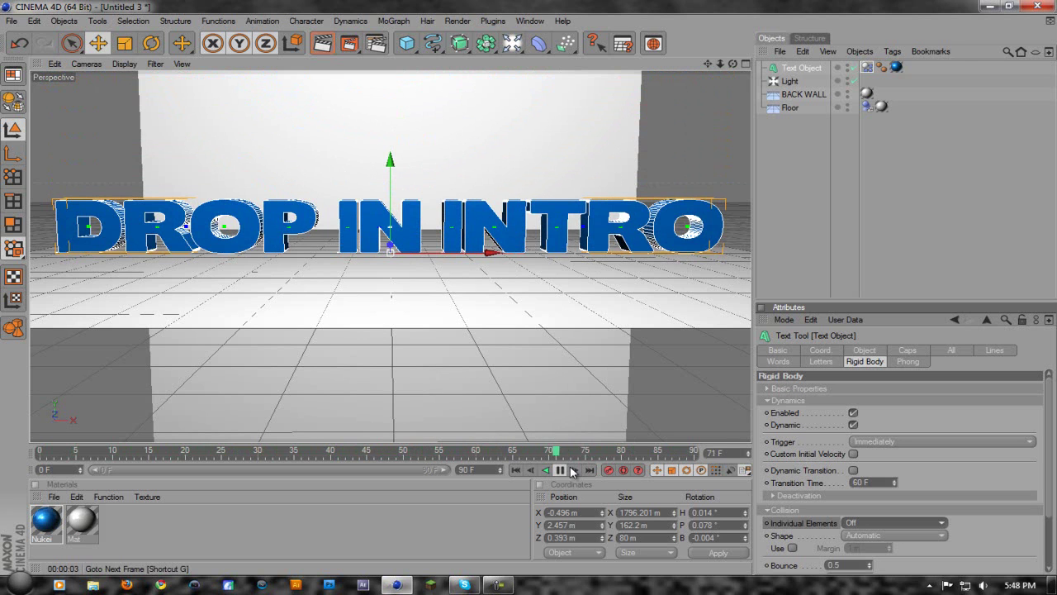
left_click(572, 469)
left_click_drag(608, 453, 45, 451)
left_click(560, 469)
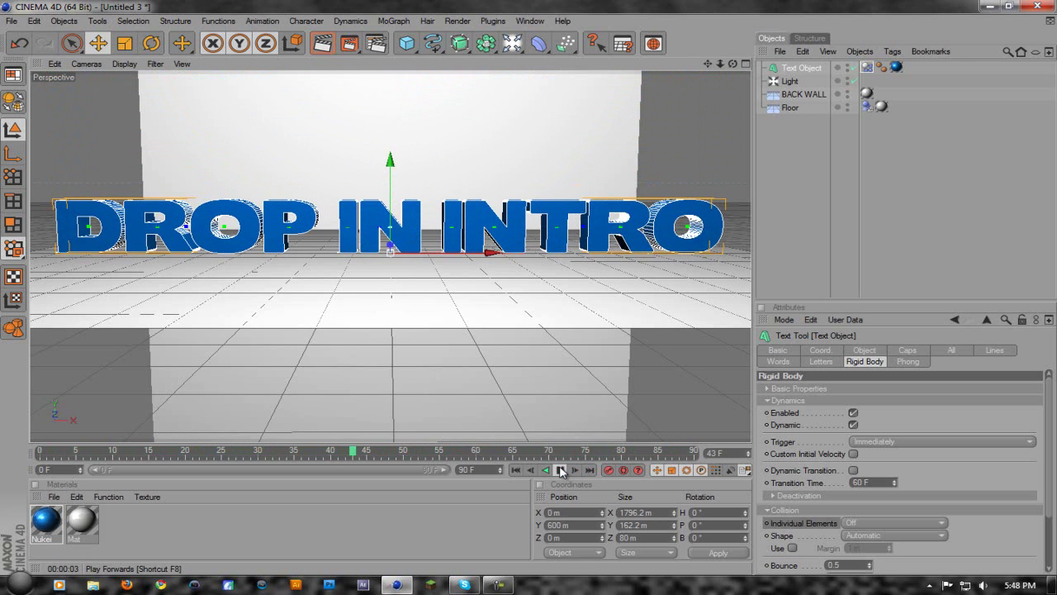
Stop playback with the text landed and render the active view.
left_click(560, 469)
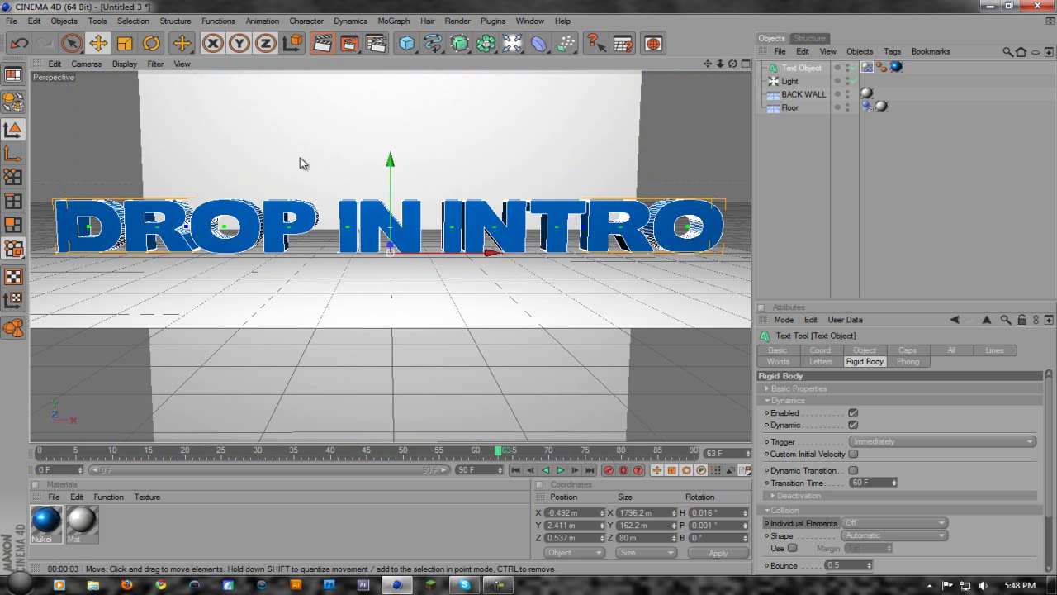
left_click(318, 50)
key("alt+r")
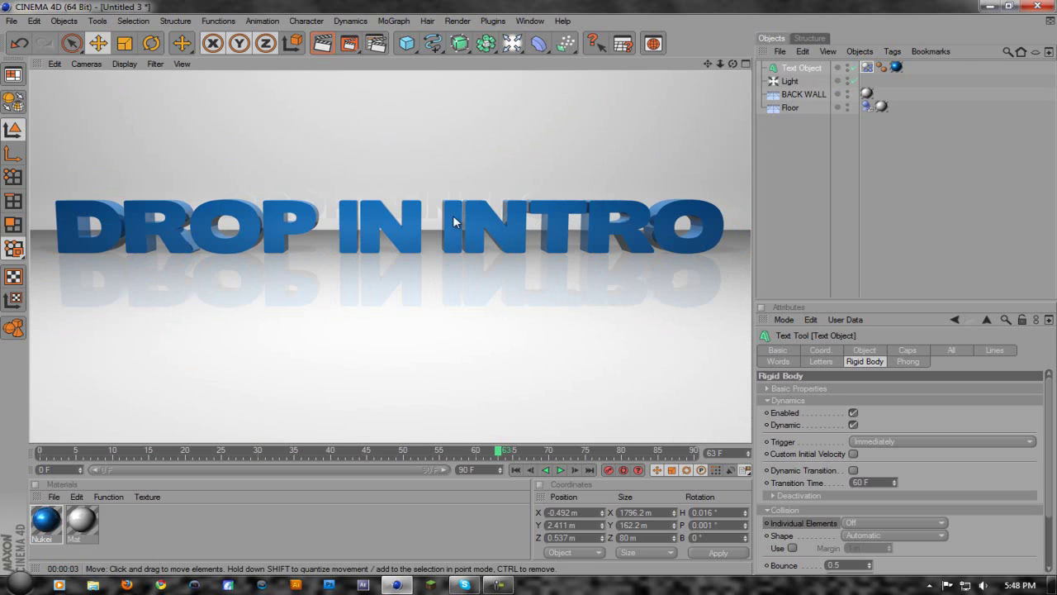
Look through the text object's Object, Caps and Coord properties.
left_click(861, 350)
left_click(906, 351)
left_click(834, 349)
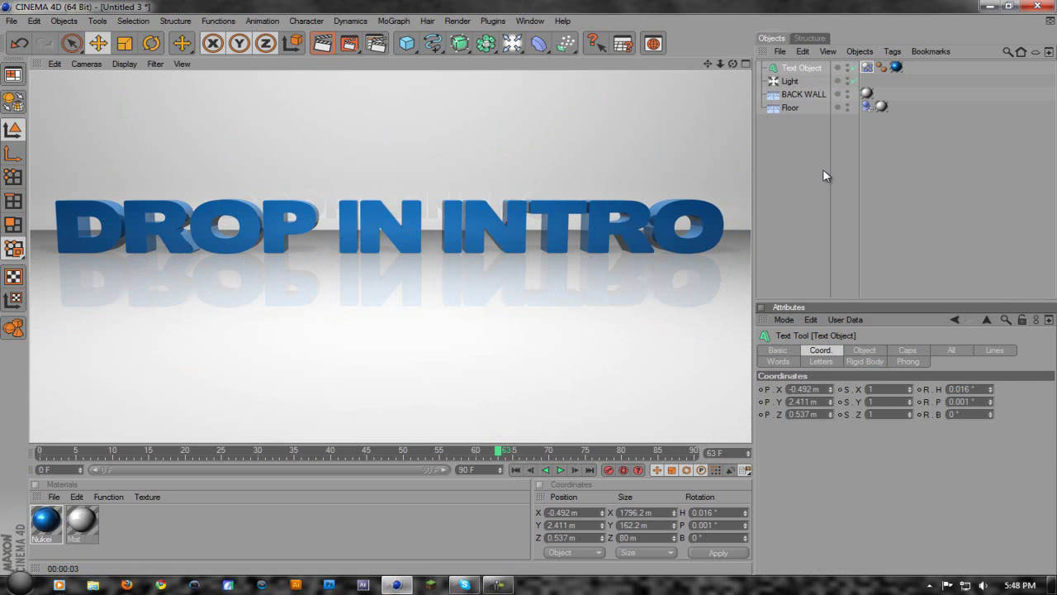
Set the light's colour to pure red (R 255, G 0, B 0).
left_click(789, 81)
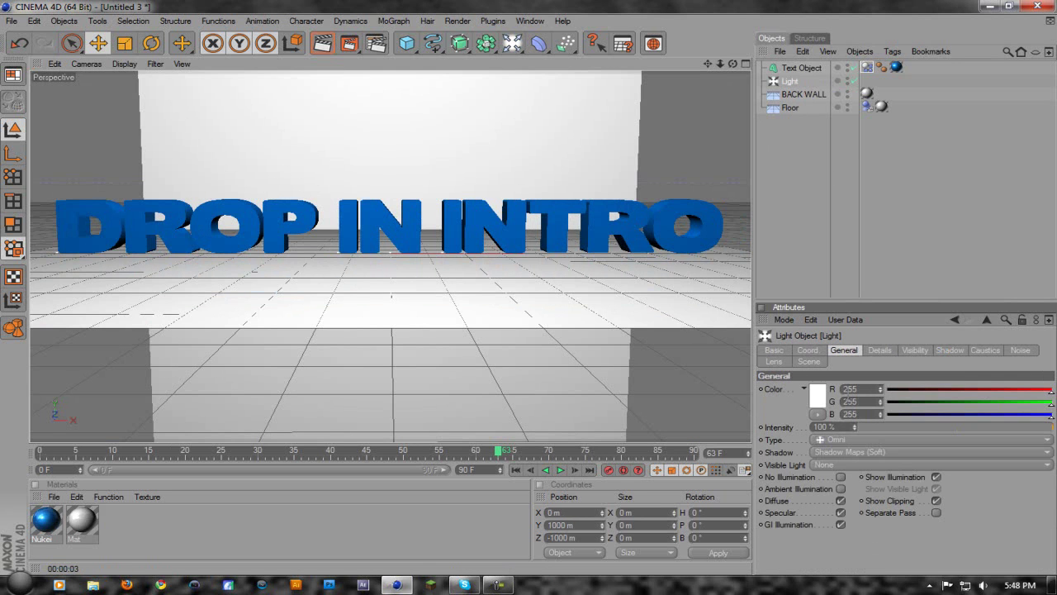
left_click(818, 396)
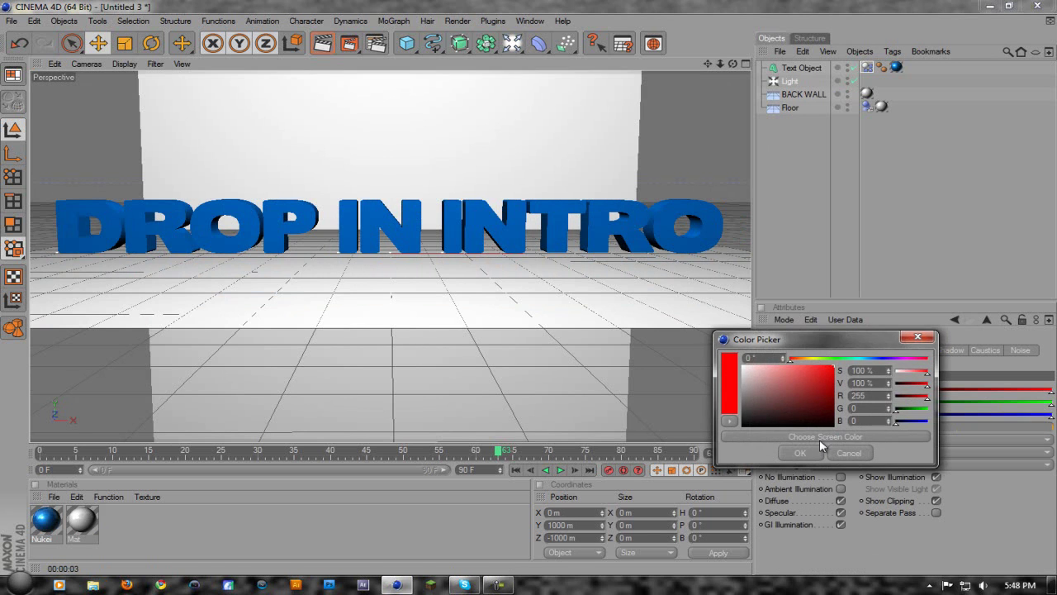
left_click(799, 453)
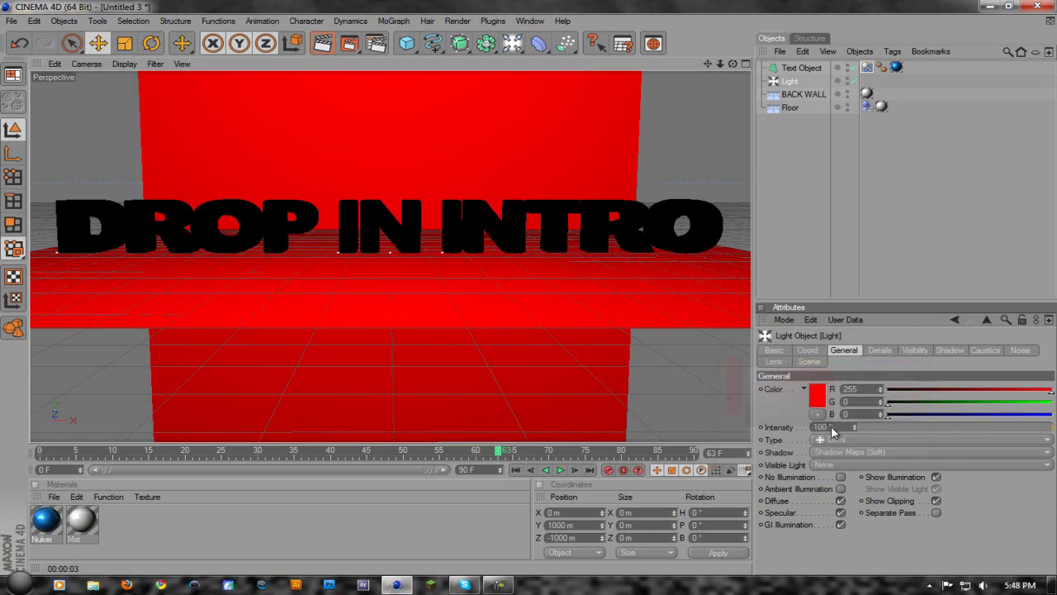
Render the red-lit view, then rewind the animation to frame 0.
left_click(322, 43)
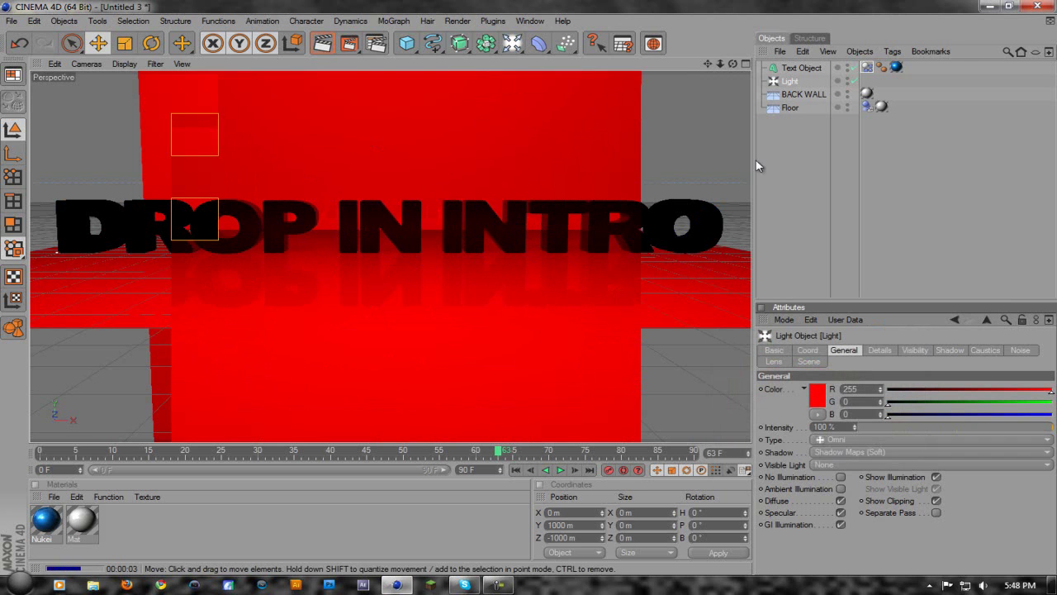
left_click_drag(463, 314, 456, 317)
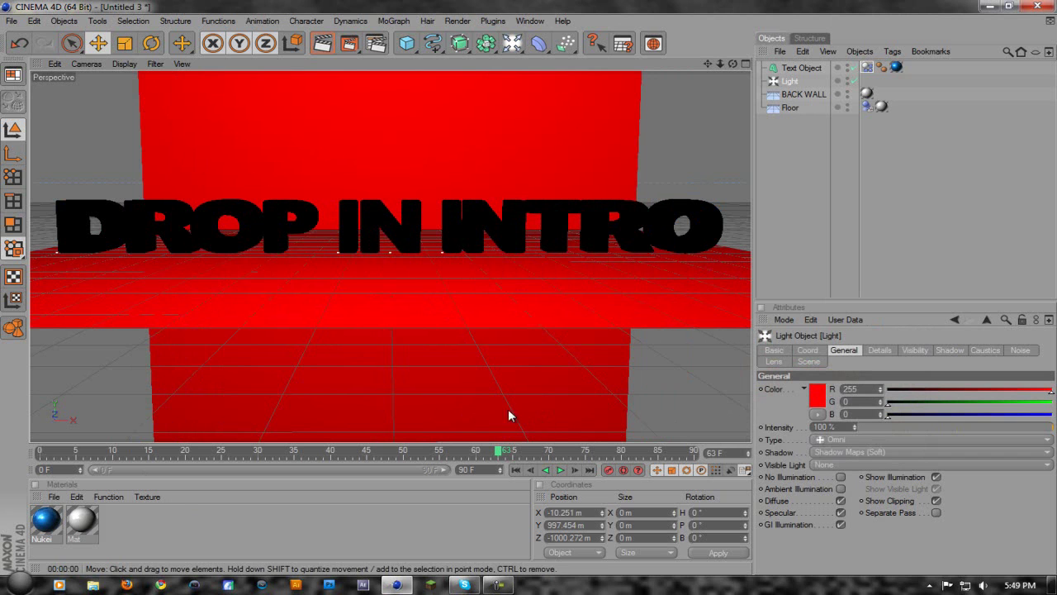
left_click_drag(498, 450, 19, 450)
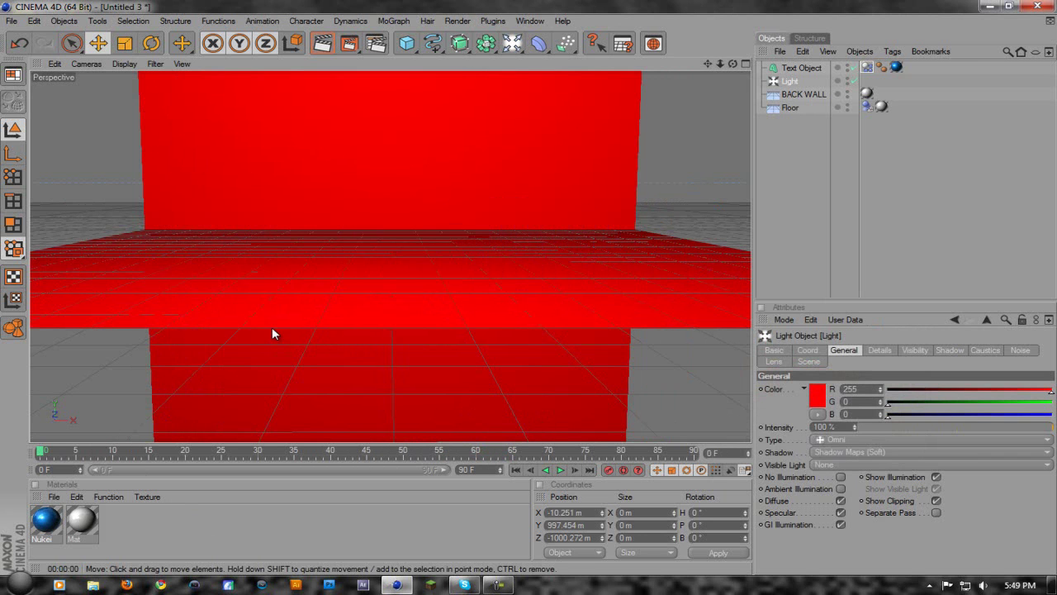